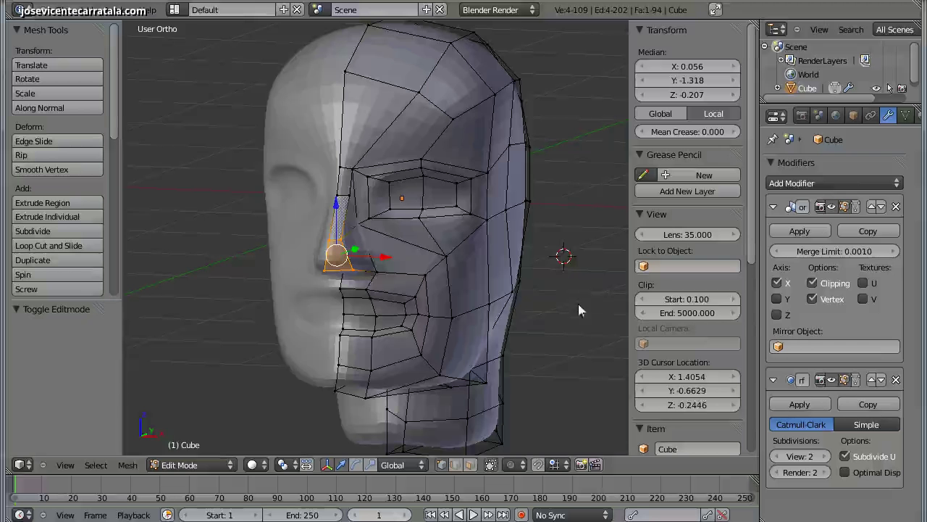
Inspect the head's nose and eye from several angles, then settle on the front view.
{"action": "left_click", "coordinate": [578, 304]}
{"action": "mouse_move", "coordinate": [542, 276]}
{"action": "middle_mouse_down"}
{"action": "mouse_move", "coordinate": [496, 248]}
{"action": "mouse_move", "coordinate": [384, 276]}
{"action": "middle_mouse_up"}
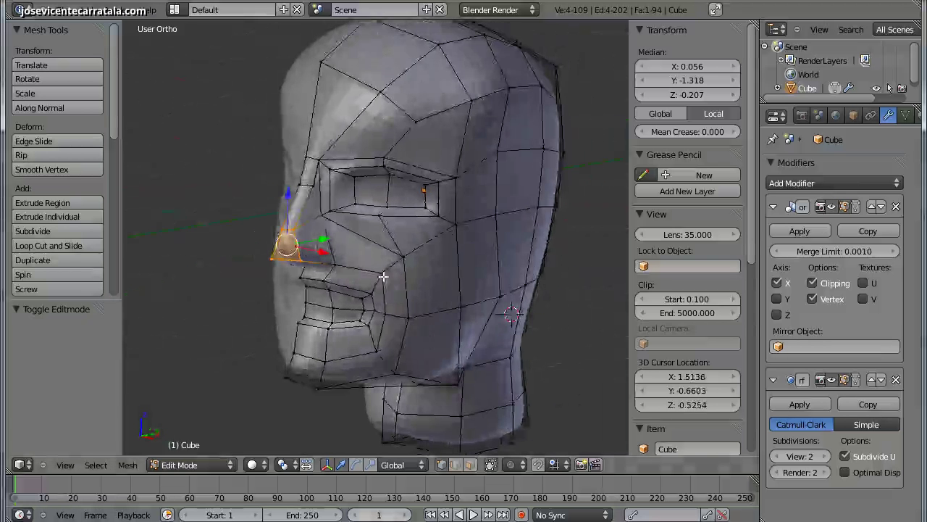
{"action": "key", "text": "KP_1"}
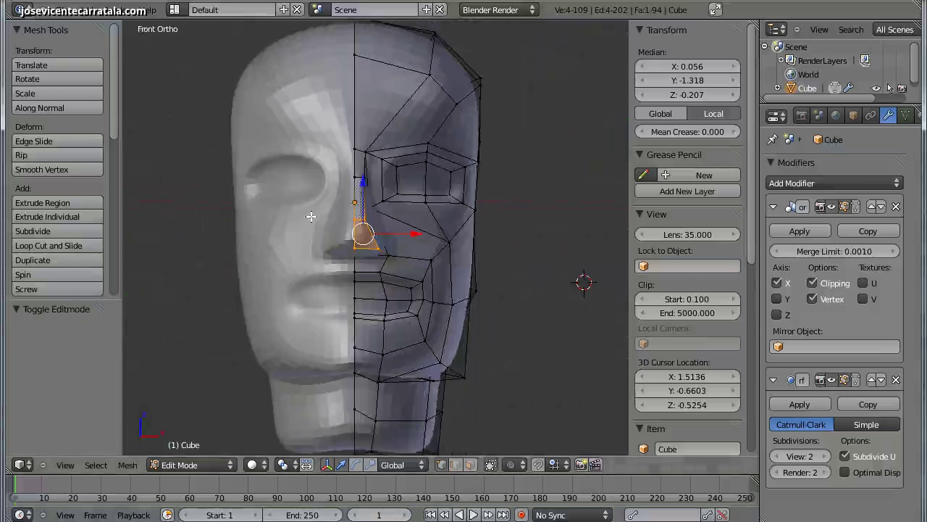
{"action": "middle_click_drag", "start_coordinate": [311, 215], "coordinate": [323, 221], "text": "shift"}
{"action": "scroll", "coordinate": [437, 208], "scroll_direction": "up", "scroll_amount": 3}
{"action": "scroll", "coordinate": [440, 189], "scroll_direction": "up", "scroll_amount": 2}
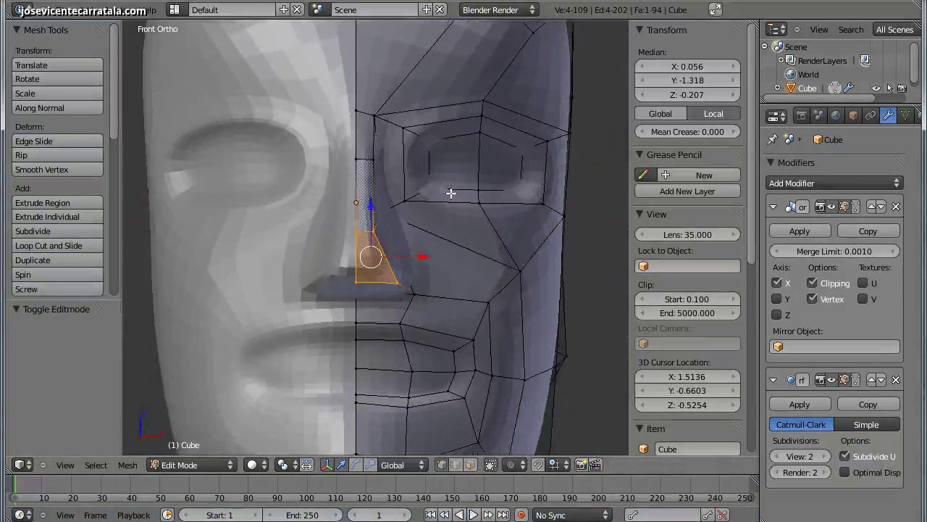
{"action": "middle_click_drag", "start_coordinate": [451, 192], "coordinate": [430, 155]}
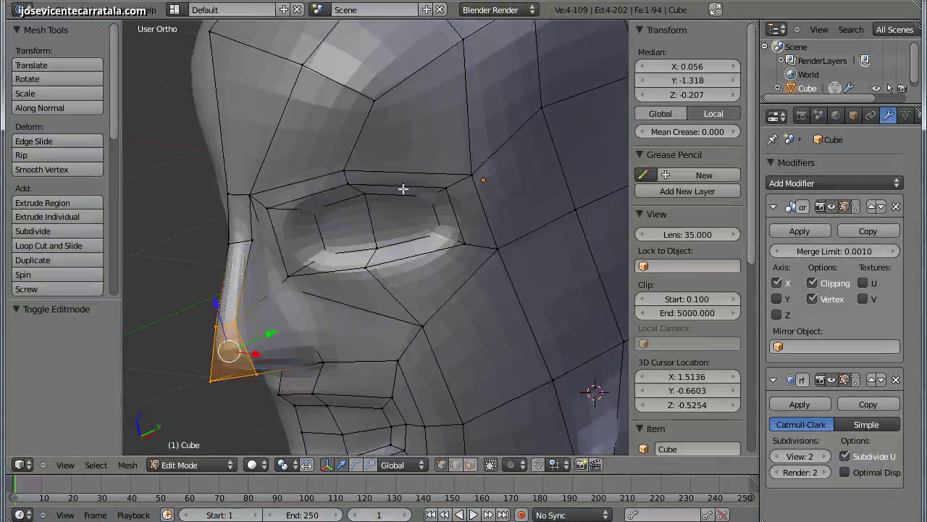
{"action": "mouse_move", "coordinate": [334, 220]}
{"action": "middle_mouse_down"}
{"action": "mouse_move", "coordinate": [290, 200]}
{"action": "mouse_move", "coordinate": [310, 186]}
{"action": "middle_mouse_up"}
{"action": "key", "text": "KP_1"}
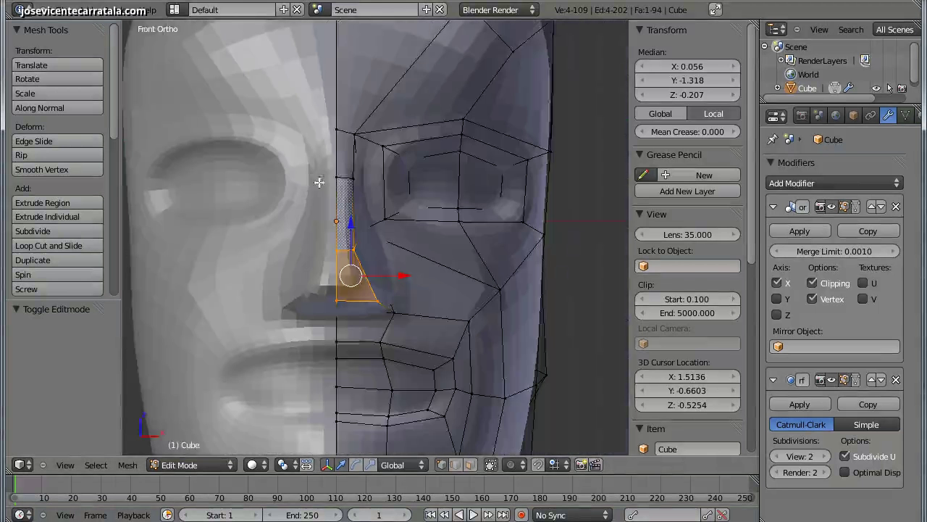
{"action": "scroll", "coordinate": [319, 182], "scroll_direction": "down", "scroll_amount": 2}
Place the 3D cursor right of the head at eye height and return to Object Mode.
{"action": "left_click", "coordinate": [523, 202]}
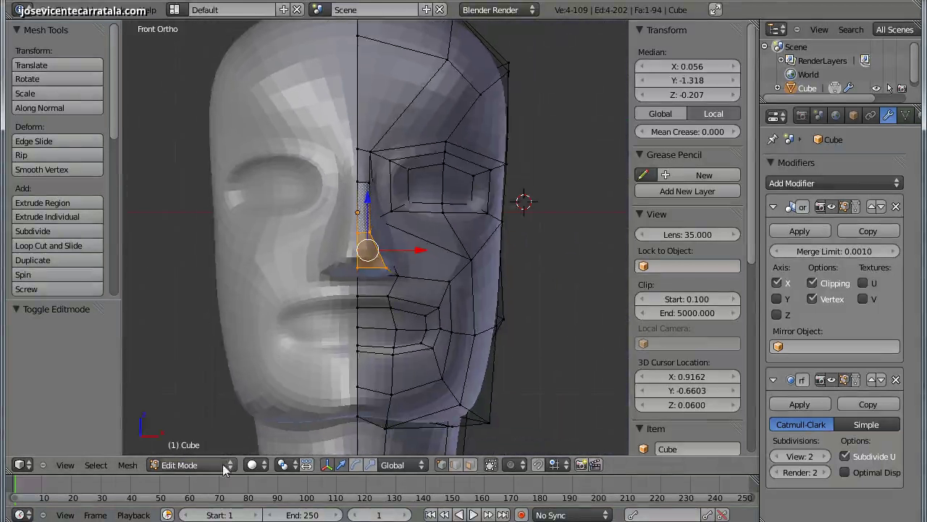
{"action": "left_click", "coordinate": [192, 465]}
{"action": "left_click", "coordinate": [208, 451]}
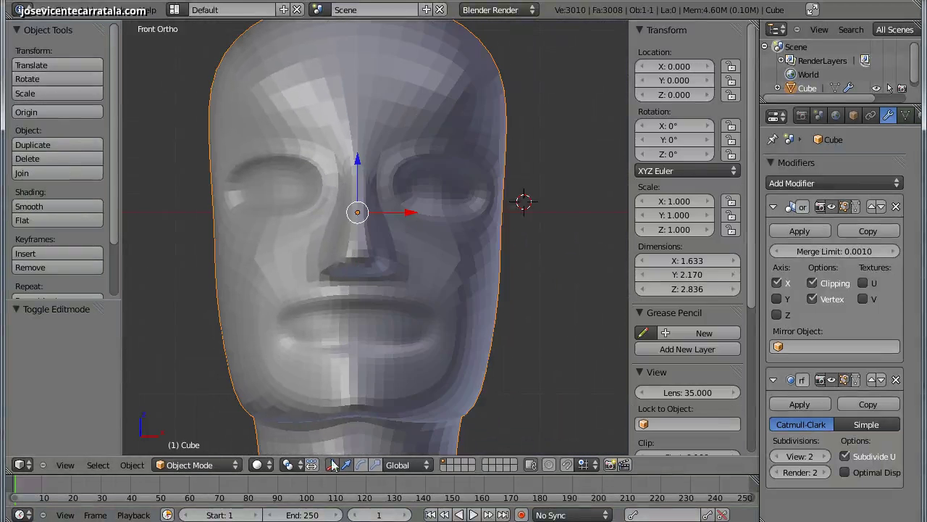
Add a UV sphere (32 segments, 16 rings, size 1.000) at the 3D cursor beside the head.
{"action": "left_click", "coordinate": [82, 10]}
{"action": "mouse_move", "coordinate": [97, 24]}
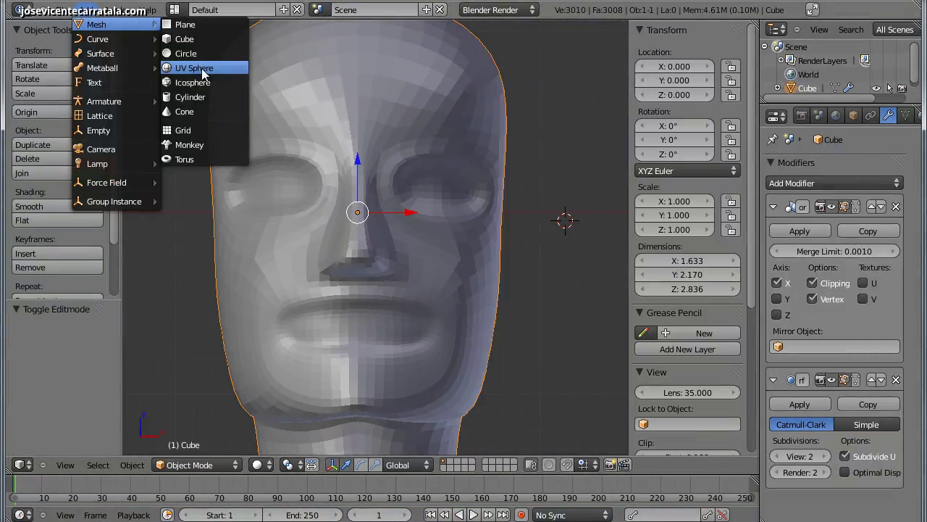
{"action": "left_click", "coordinate": [203, 71]}
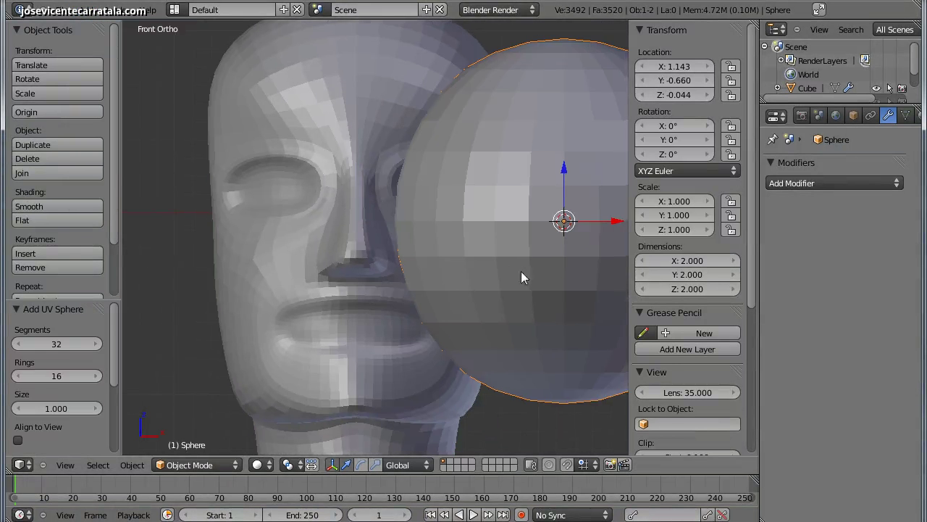
{"action": "mouse_move", "coordinate": [521, 271]}
{"action": "middle_mouse_down"}
{"action": "mouse_move", "coordinate": [445, 265]}
{"action": "mouse_move", "coordinate": [401, 298]}
{"action": "mouse_move", "coordinate": [460, 214]}
{"action": "middle_mouse_up"}
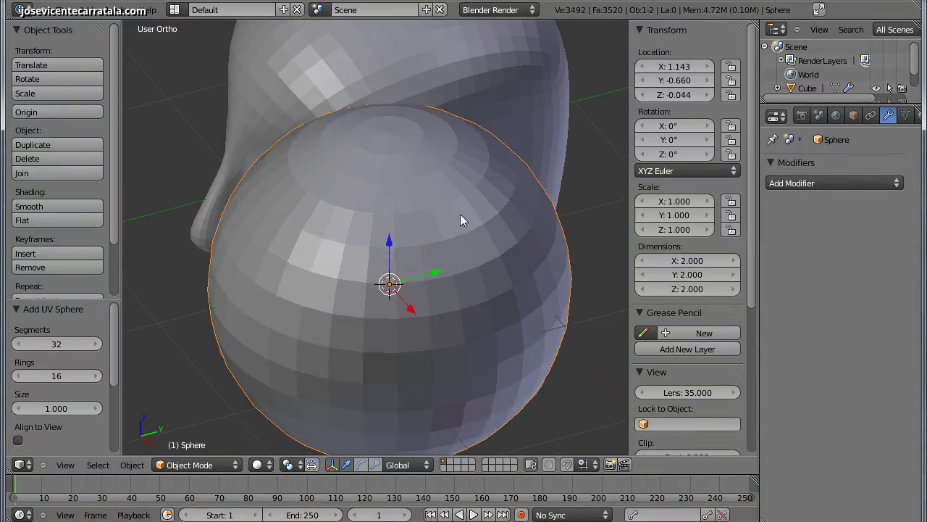
{"action": "middle_click_drag", "start_coordinate": [425, 298], "coordinate": [464, 392]}
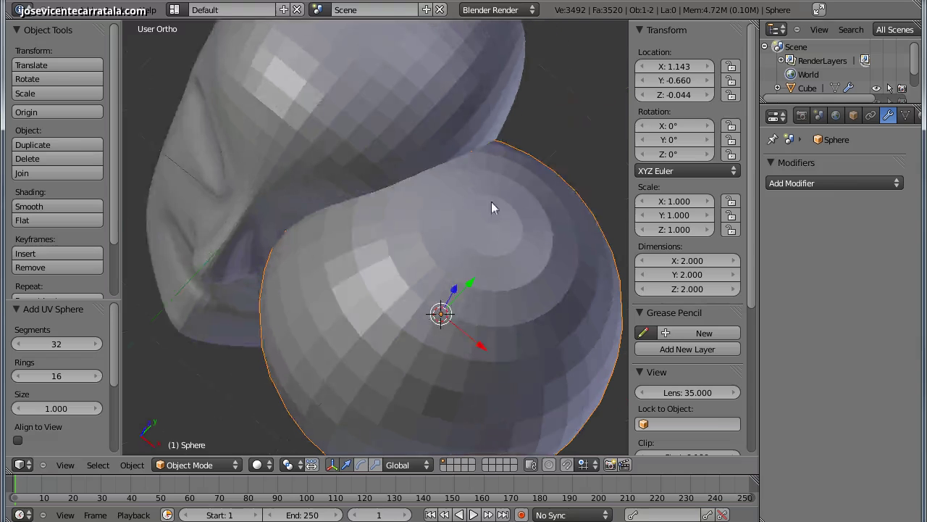
{"action": "mouse_move", "coordinate": [488, 219]}
{"action": "middle_mouse_down"}
{"action": "mouse_move", "coordinate": [576, 202]}
{"action": "mouse_move", "coordinate": [366, 374]}
{"action": "mouse_move", "coordinate": [435, 268]}
{"action": "middle_mouse_up"}
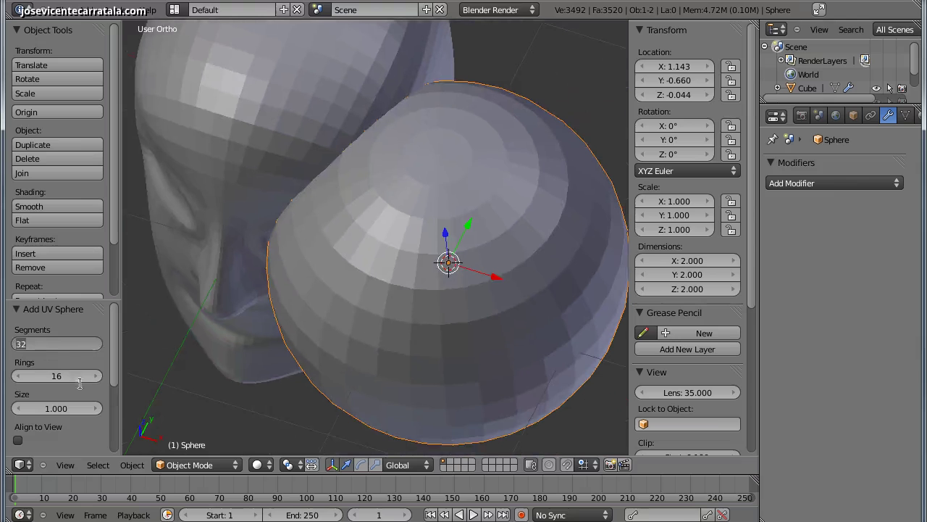
Try the UV sphere at 16 segments, then at 8 segments and 8 rings.
{"action": "left_click", "coordinate": [42, 345]}
{"action": "type", "text": "6"}
{"action": "key", "text": "Return"}
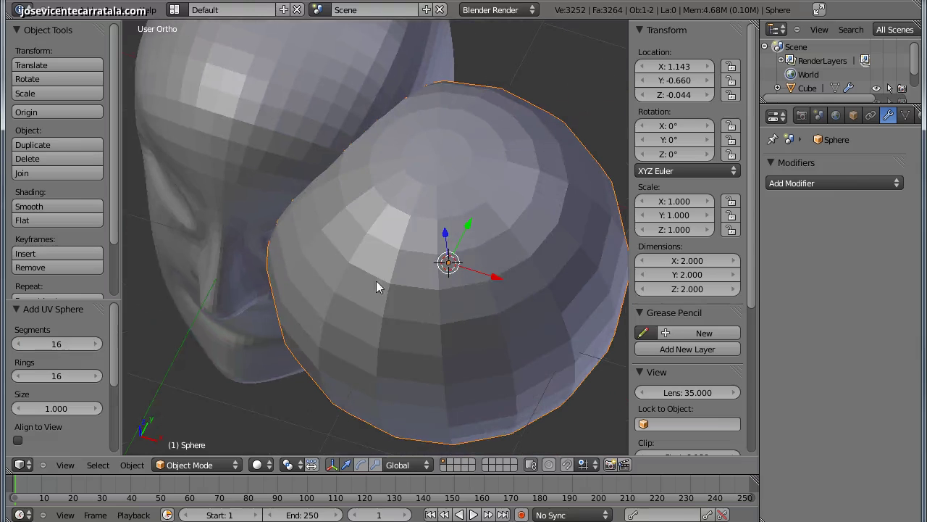
{"action": "mouse_move", "coordinate": [376, 281]}
{"action": "middle_mouse_down"}
{"action": "mouse_move", "coordinate": [347, 295]}
{"action": "mouse_move", "coordinate": [348, 239]}
{"action": "mouse_move", "coordinate": [340, 319]}
{"action": "middle_mouse_up"}
{"action": "type", "text": "8"}
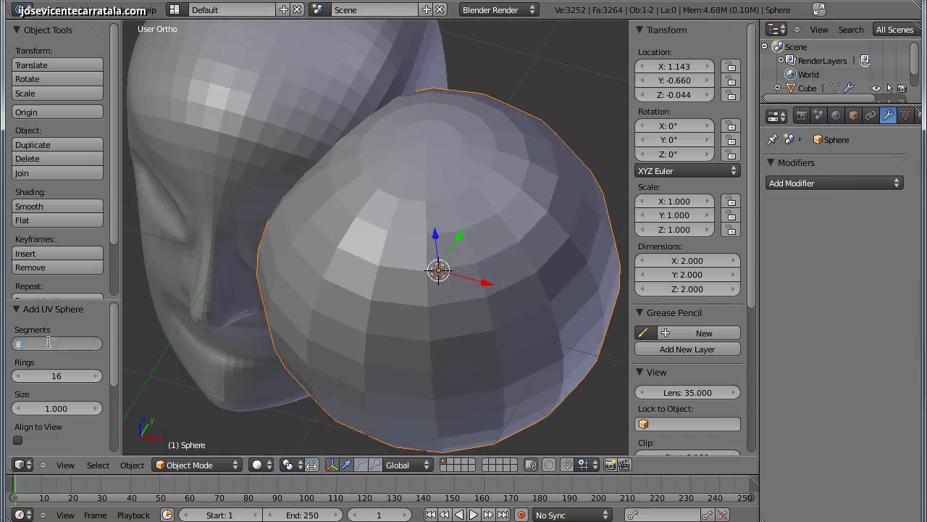
{"action": "key", "text": "Tab"}
{"action": "type", "text": "8"}
{"action": "key", "text": "Tab"}
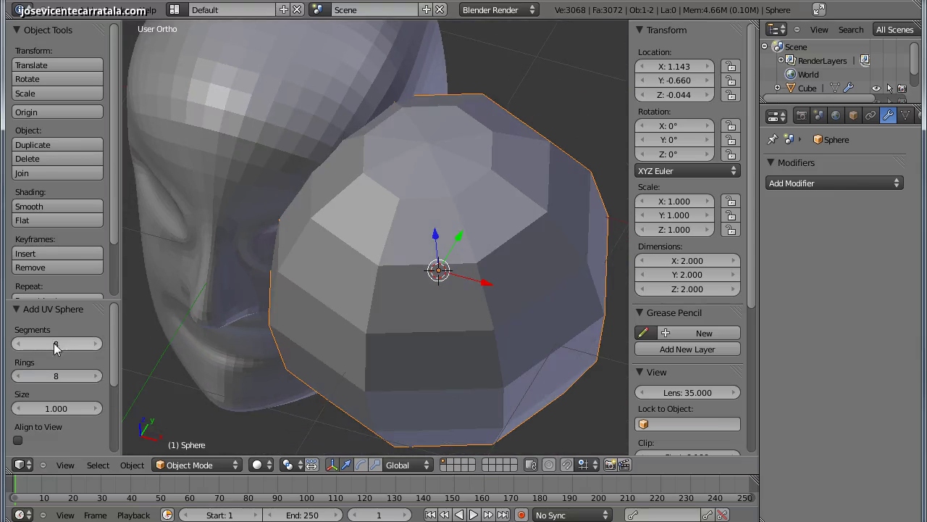
Settle the UV sphere at 16 segments and 16 rings.
{"action": "left_click", "coordinate": [55, 349]}
{"action": "key", "text": "Tab"}
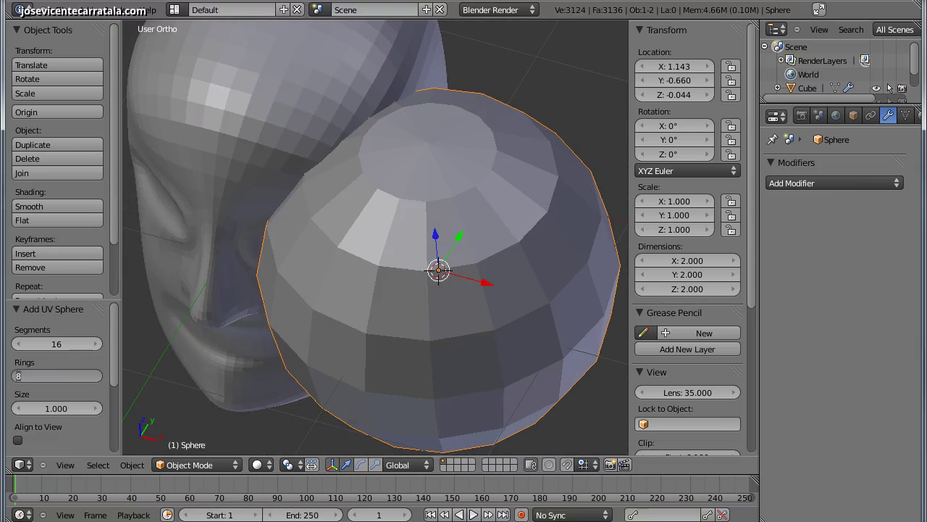
{"action": "type", "text": "16"}
{"action": "key", "text": "Return"}
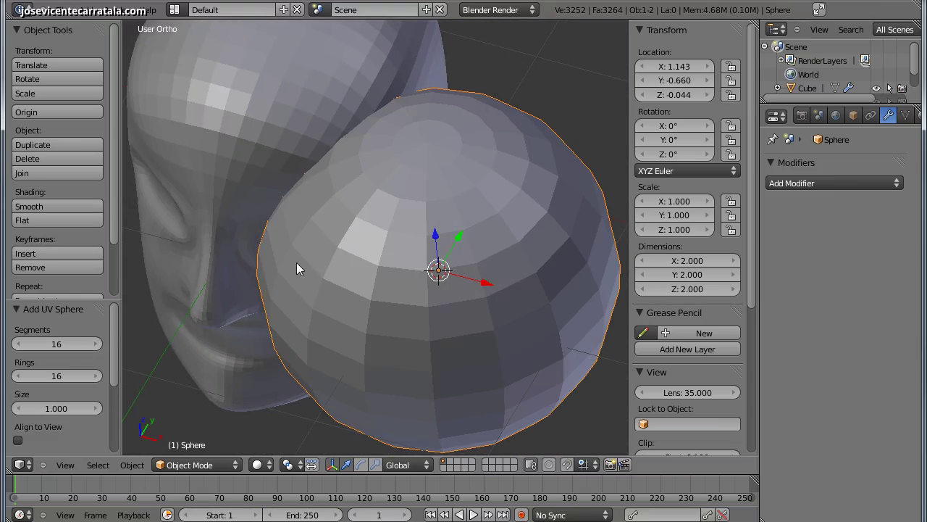
{"action": "middle_click_drag", "start_coordinate": [296, 262], "coordinate": [363, 255]}
With snapping on, rotate the sphere 90° around X so its pole faces forward.
{"action": "key", "text": "KP_3"}
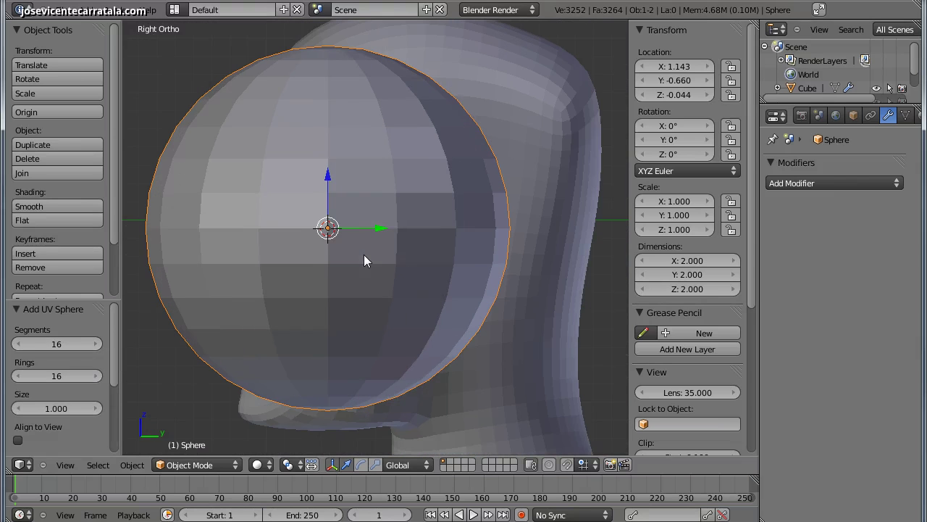
{"action": "middle_click_drag", "start_coordinate": [426, 252], "coordinate": [467, 271], "text": "shift"}
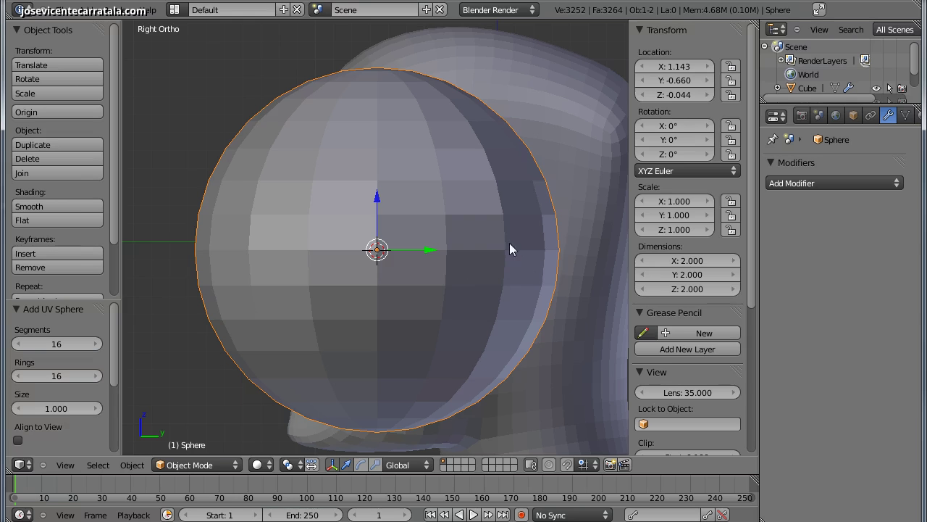
{"action": "key", "text": "r"}
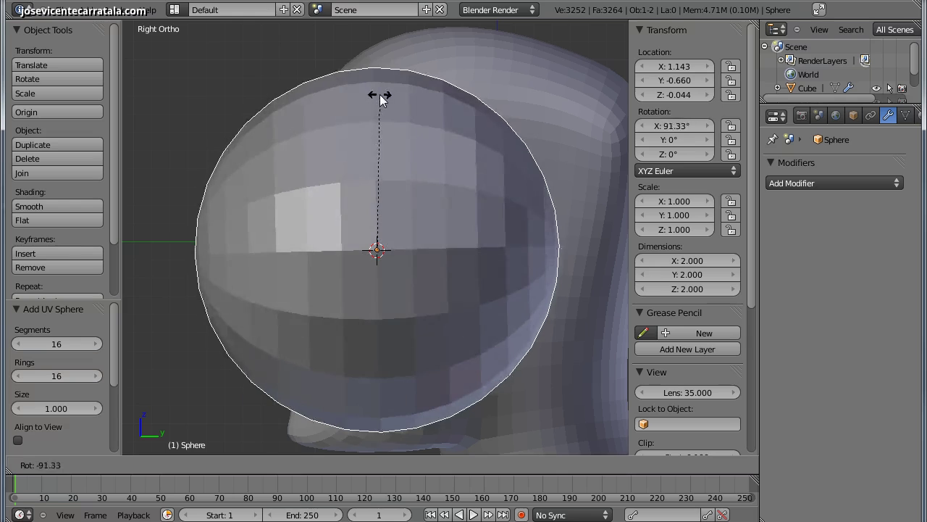
{"action": "key", "text": "Escape"}
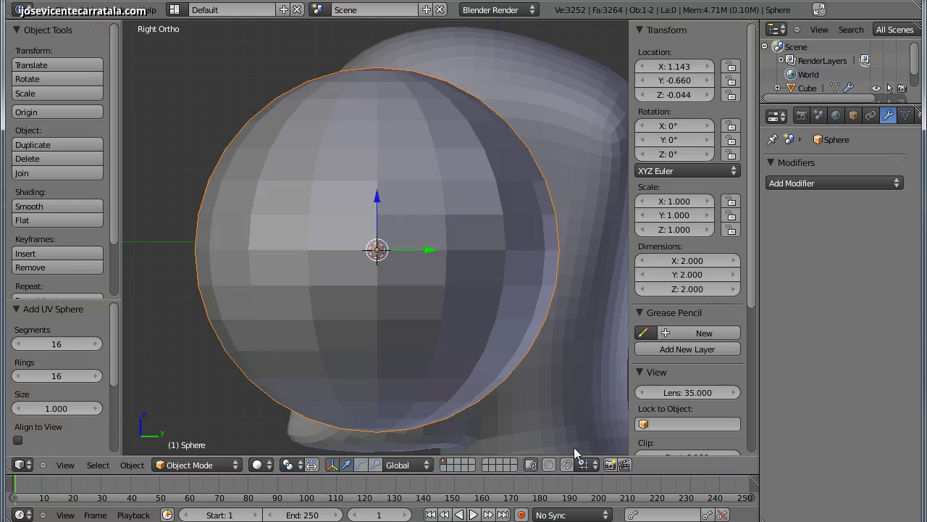
{"action": "left_click", "coordinate": [565, 467]}
{"action": "scroll", "coordinate": [469, 269], "scroll_direction": "down", "scroll_amount": 3}
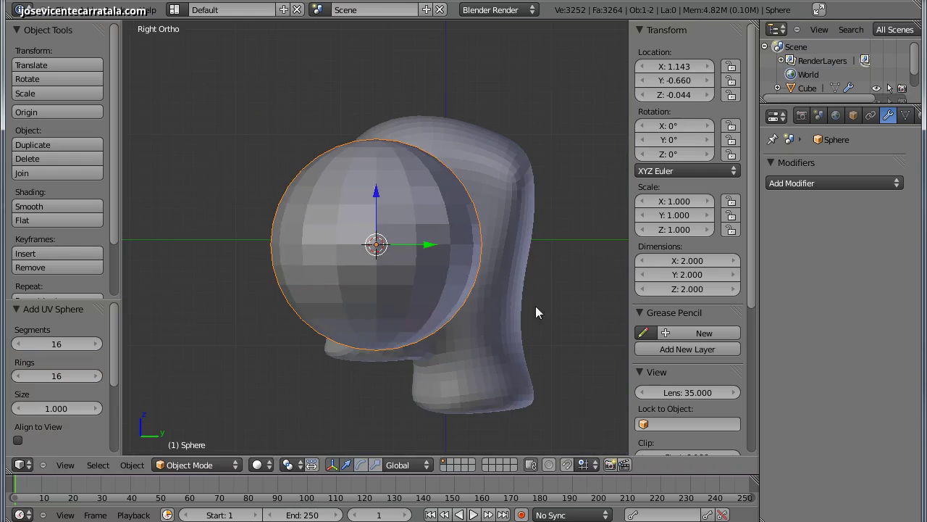
{"action": "key", "text": "r"}
{"action": "left_click", "coordinate": [424, 128]}
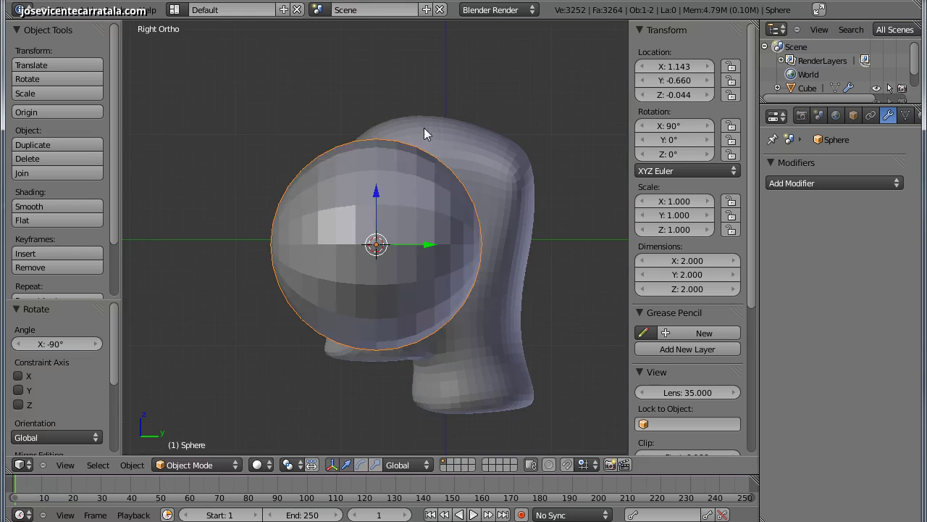
{"action": "key", "text": "KP_1"}
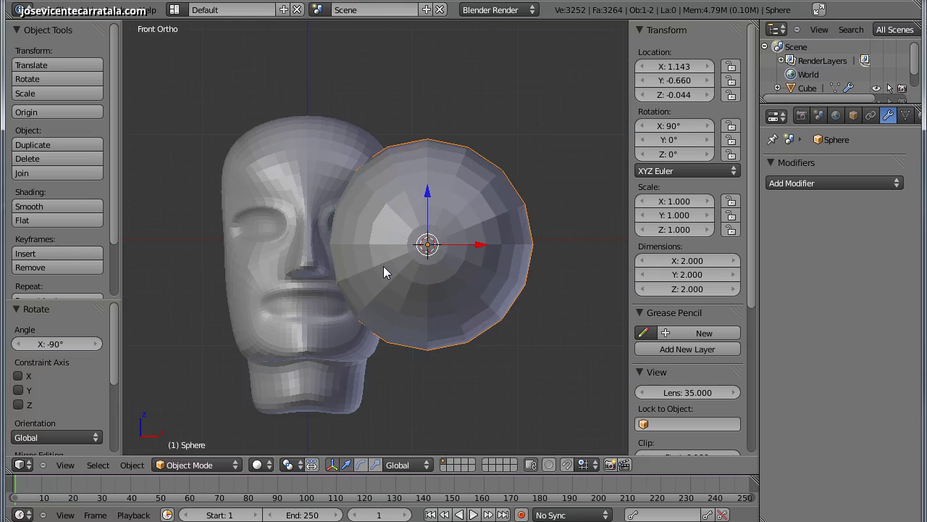
Scale the sphere down to 0.357.
{"action": "key", "text": "s"}
{"action": "left_click", "coordinate": [465, 262]}
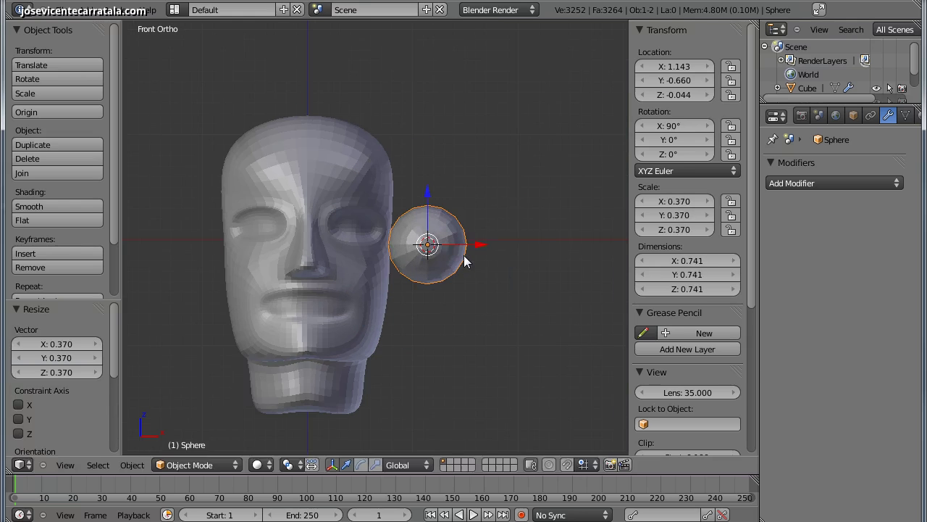
{"action": "key", "text": "s"}
{"action": "left_click", "coordinate": [468, 258]}
Position the sphere over the eye socket, pushing it back along Y and out along X.
{"action": "key", "text": "g"}
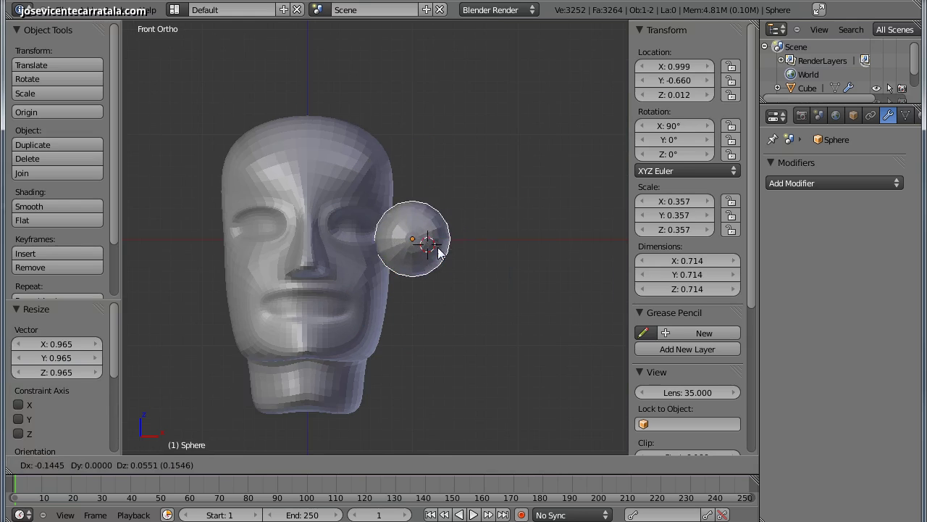
{"action": "left_click", "coordinate": [372, 246]}
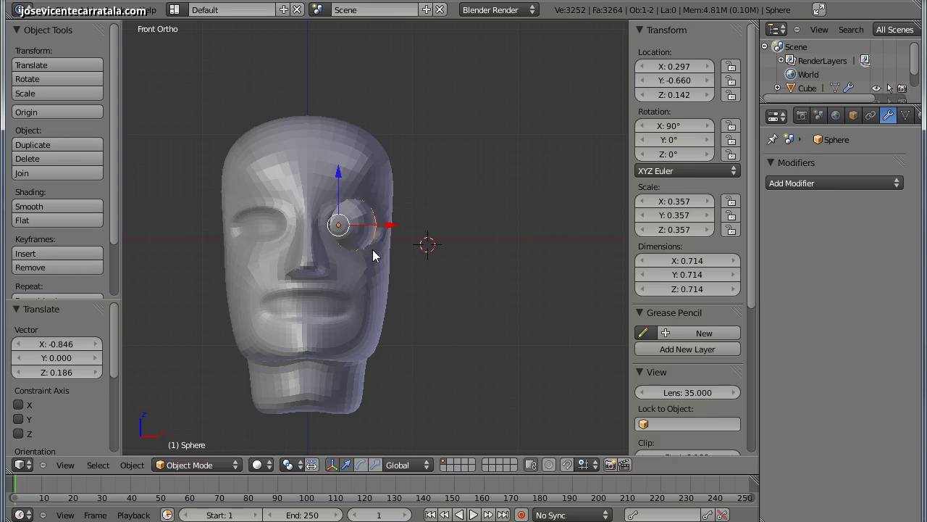
{"action": "key", "text": "KP_3"}
{"action": "scroll", "coordinate": [373, 253], "scroll_direction": "up", "scroll_amount": 4}
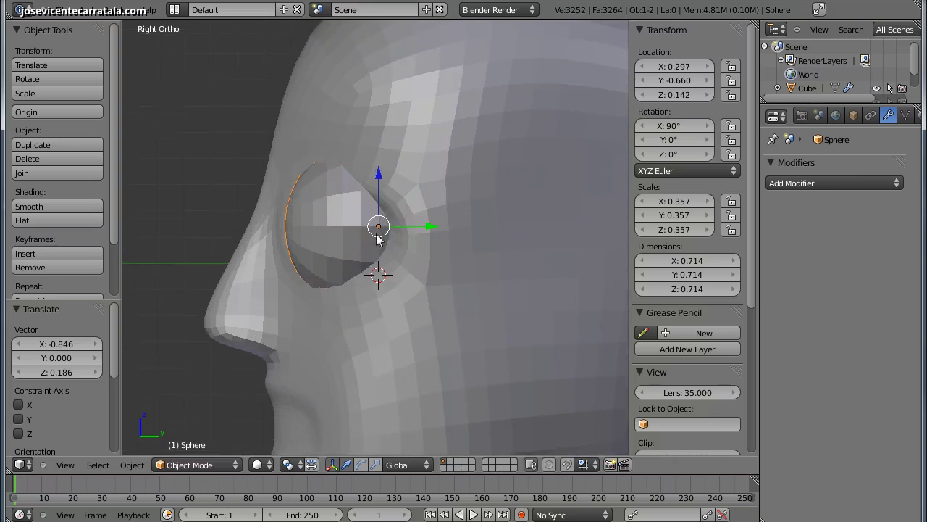
{"action": "scroll", "coordinate": [378, 241], "scroll_direction": "up", "scroll_amount": 3}
{"action": "left_click_drag", "start_coordinate": [419, 244], "coordinate": [444, 239]}
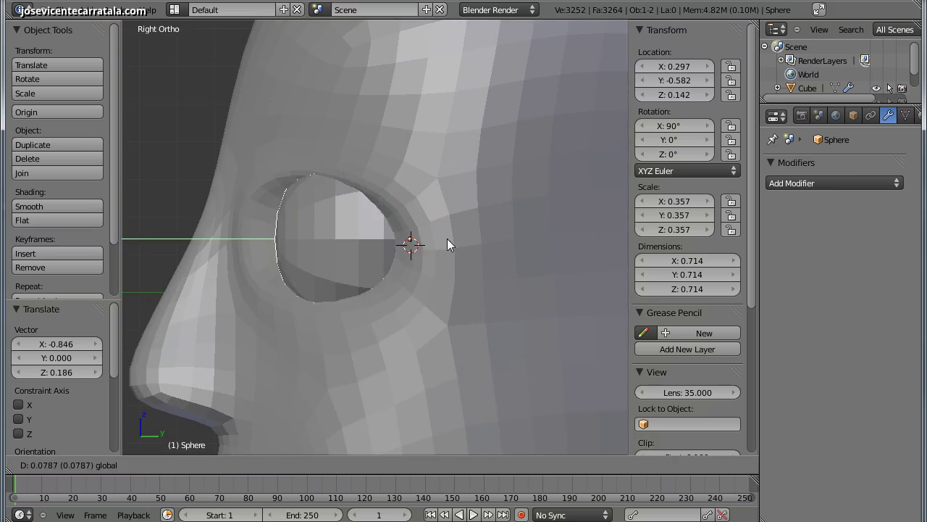
{"action": "middle_click_drag", "start_coordinate": [349, 235], "coordinate": [403, 268]}
{"action": "key", "text": "KP_1"}
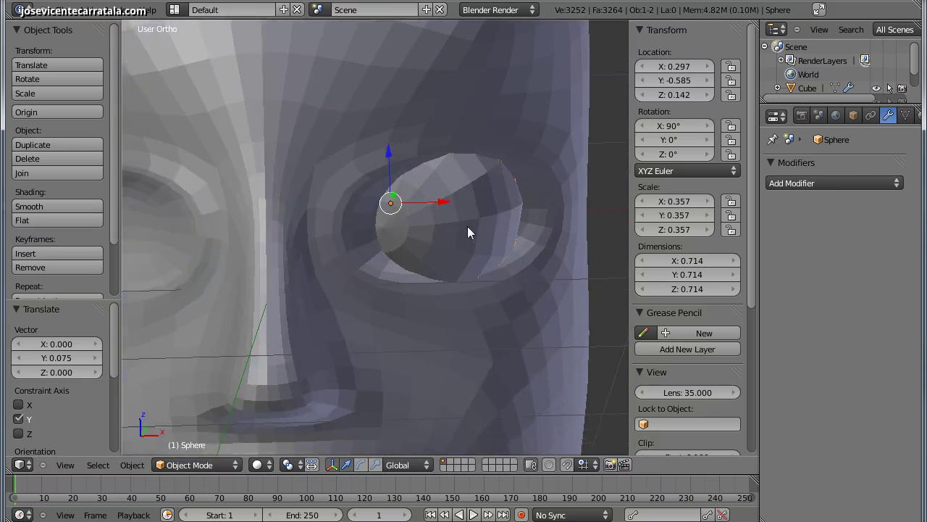
{"action": "middle_click_drag", "start_coordinate": [470, 231], "coordinate": [558, 229], "text": "shift"}
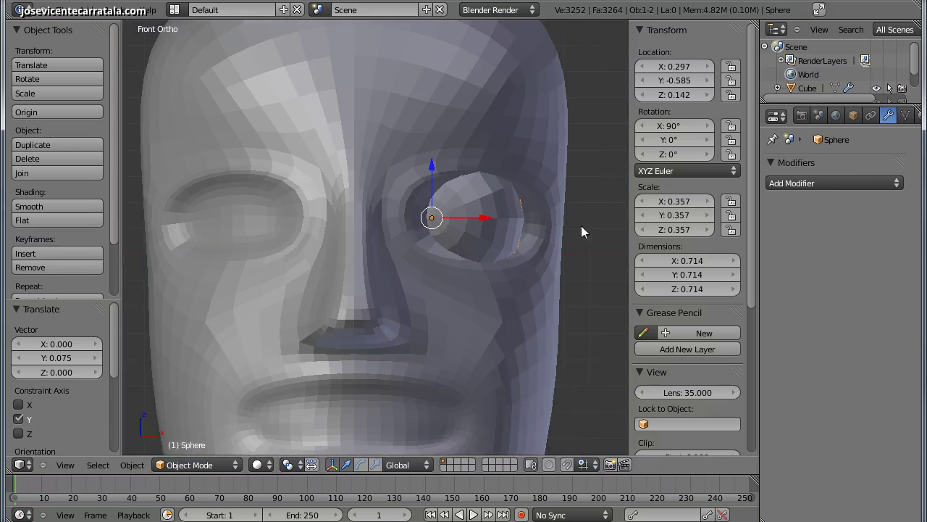
{"action": "left_click_drag", "start_coordinate": [501, 221], "coordinate": [524, 217]}
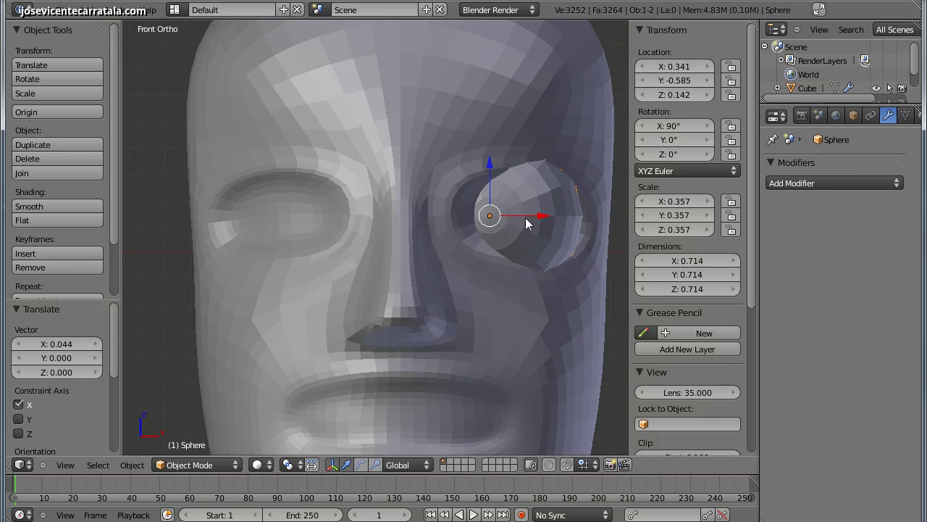
Add an X-axis Mirror modifier and move the sphere object to the midline, X 0.004.
{"action": "left_click", "coordinate": [833, 184]}
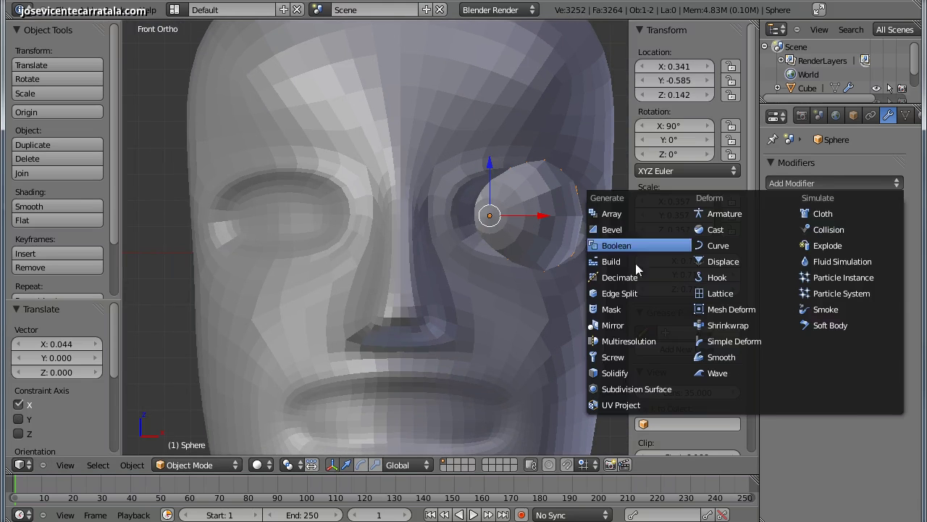
{"action": "left_click", "coordinate": [618, 325]}
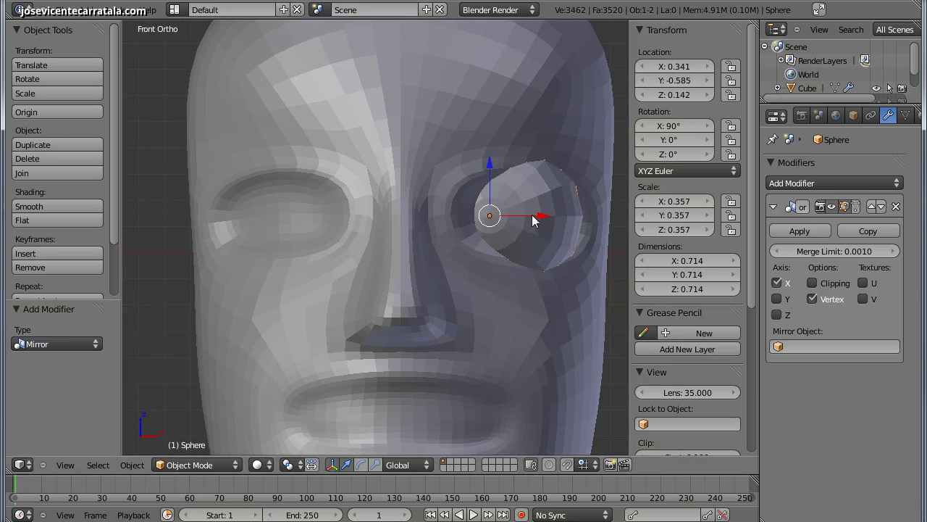
{"action": "left_click_drag", "start_coordinate": [533, 215], "coordinate": [450, 218]}
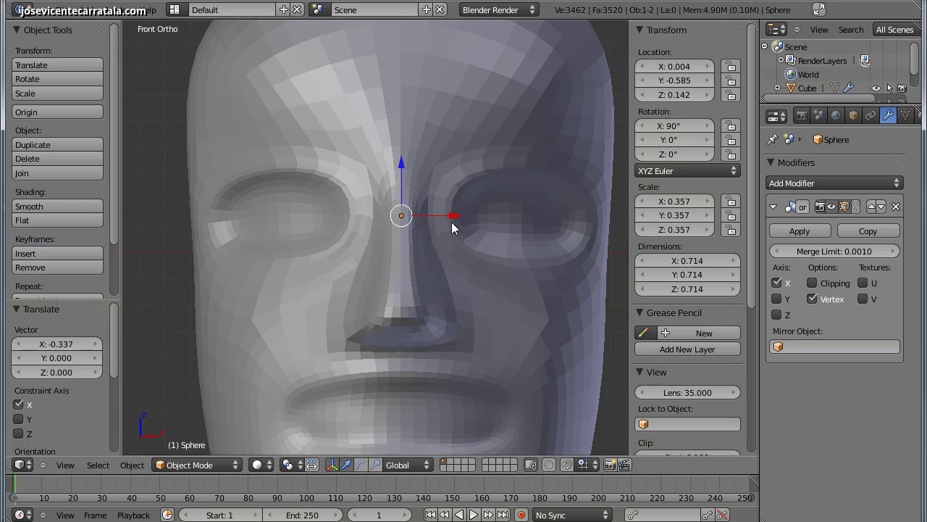
In Edit Mode, slide the sphere mesh outward along X into the eye socket.
{"action": "key", "text": "Tab"}
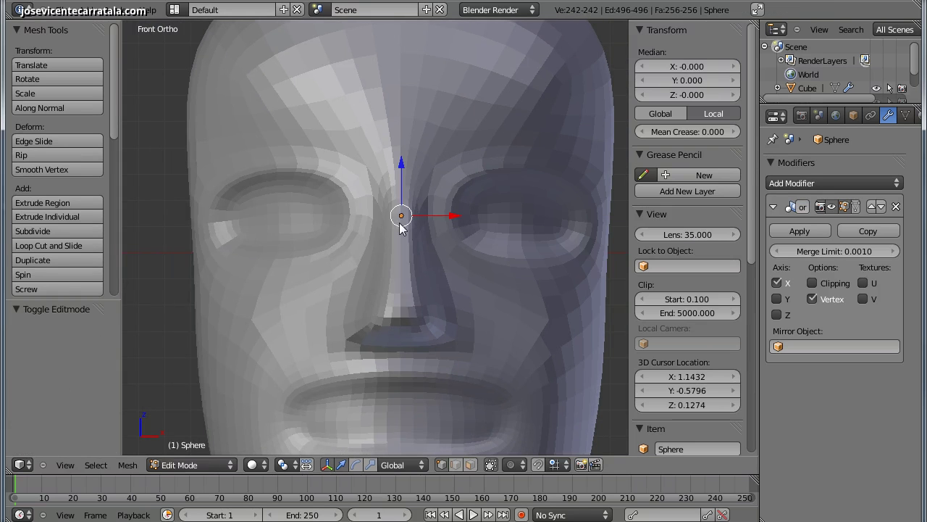
{"action": "key", "text": "z"}
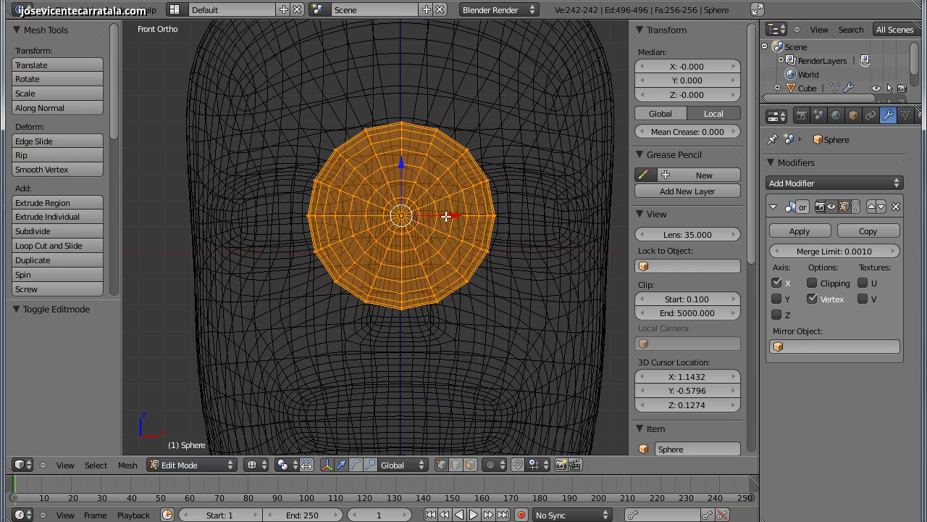
{"action": "left_click_drag", "start_coordinate": [447, 216], "coordinate": [553, 222]}
{"action": "key", "text": "z"}
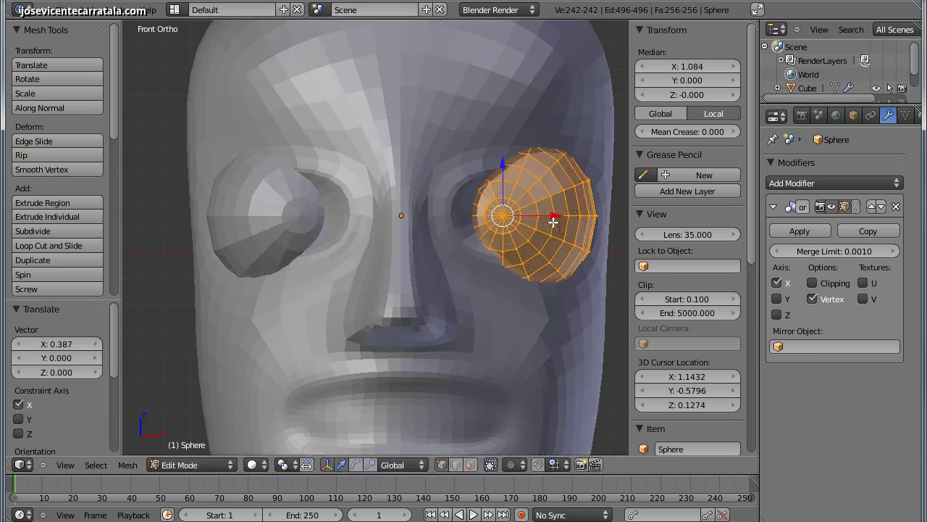
{"action": "left_click_drag", "start_coordinate": [558, 220], "coordinate": [544, 215]}
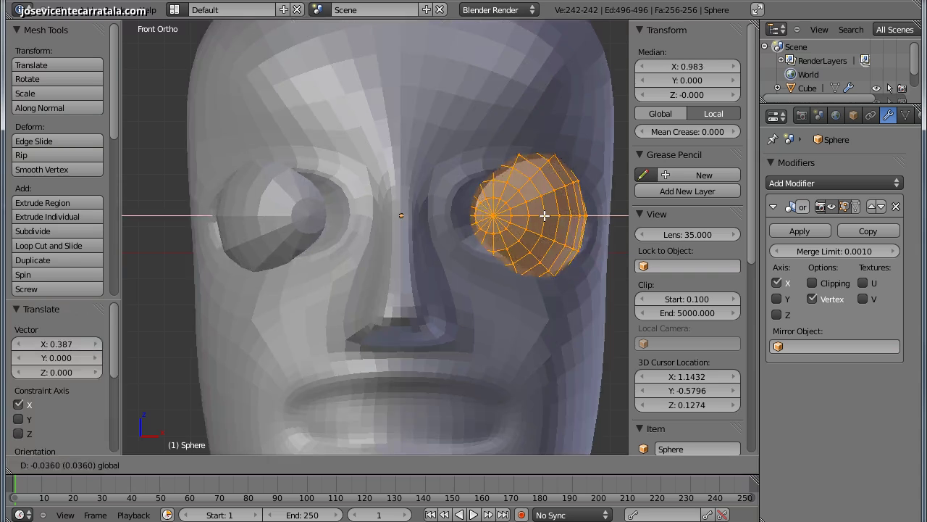
{"action": "left_click_drag", "start_coordinate": [544, 215], "coordinate": [540, 239]}
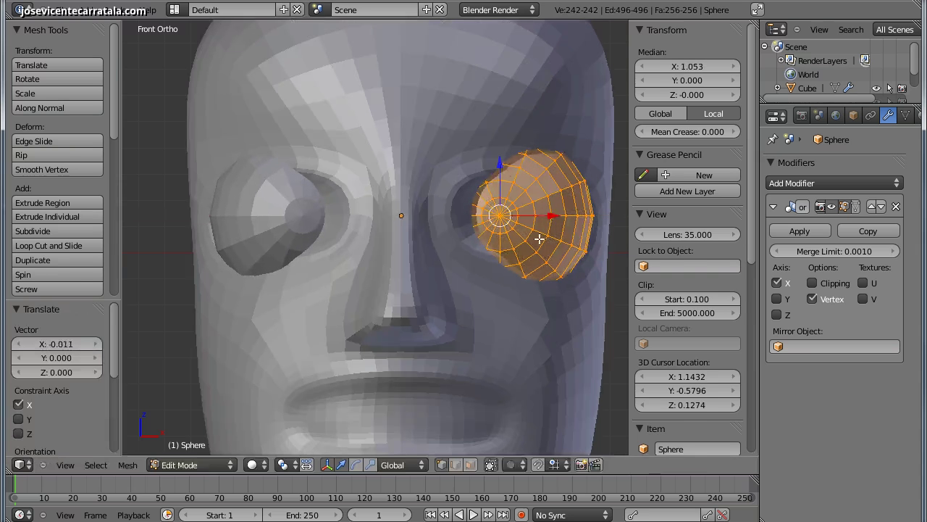
{"action": "key", "text": "Tab"}
Nudge the eyeballs back along Y, then select and frame the head mesh.
{"action": "left_click", "coordinate": [207, 468]}
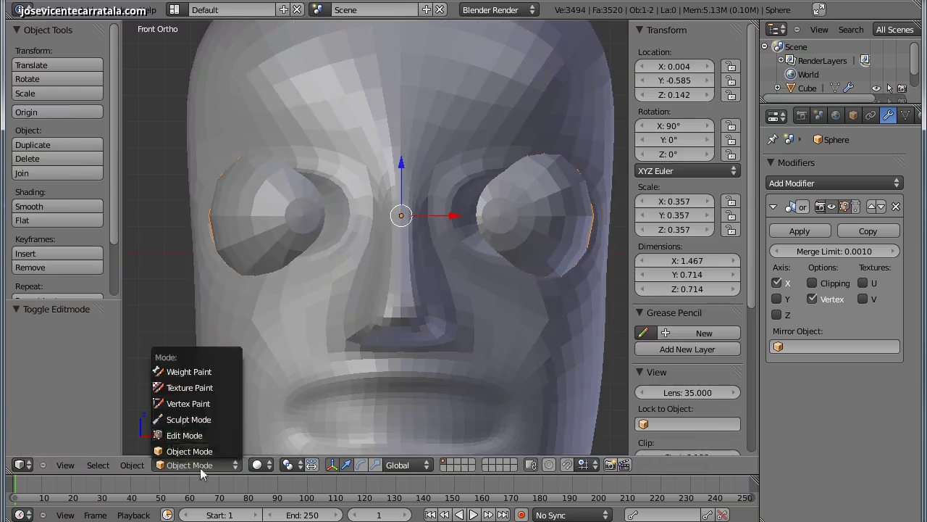
{"action": "left_click", "coordinate": [207, 451]}
{"action": "mouse_move", "coordinate": [393, 319]}
{"action": "middle_mouse_down"}
{"action": "mouse_move", "coordinate": [379, 296]}
{"action": "mouse_move", "coordinate": [464, 265]}
{"action": "mouse_move", "coordinate": [424, 291]}
{"action": "middle_mouse_up"}
{"action": "left_click_drag", "start_coordinate": [442, 231], "coordinate": [444, 226]}
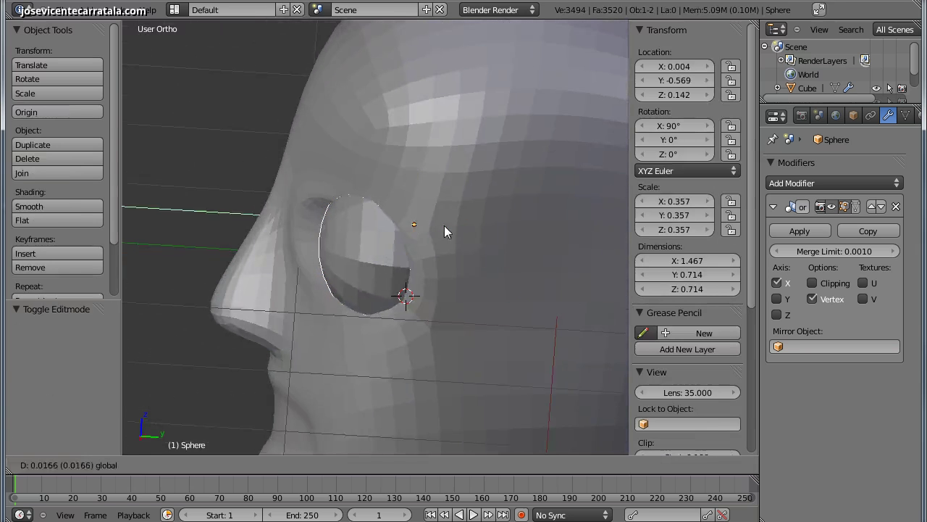
{"action": "mouse_move", "coordinate": [278, 314]}
{"action": "middle_mouse_down"}
{"action": "mouse_move", "coordinate": [415, 210]}
{"action": "mouse_move", "coordinate": [366, 316]}
{"action": "mouse_move", "coordinate": [367, 248]}
{"action": "mouse_move", "coordinate": [353, 298]}
{"action": "mouse_move", "coordinate": [338, 278]}
{"action": "mouse_move", "coordinate": [436, 248]}
{"action": "mouse_move", "coordinate": [415, 345]}
{"action": "mouse_move", "coordinate": [488, 296]}
{"action": "mouse_move", "coordinate": [429, 298]}
{"action": "mouse_move", "coordinate": [396, 319]}
{"action": "mouse_move", "coordinate": [426, 357]}
{"action": "mouse_move", "coordinate": [390, 305]}
{"action": "mouse_move", "coordinate": [400, 315]}
{"action": "mouse_move", "coordinate": [401, 307]}
{"action": "mouse_move", "coordinate": [375, 287]}
{"action": "mouse_move", "coordinate": [398, 288]}
{"action": "mouse_move", "coordinate": [368, 273]}
{"action": "mouse_move", "coordinate": [428, 256]}
{"action": "mouse_move", "coordinate": [365, 277]}
{"action": "mouse_move", "coordinate": [374, 298]}
{"action": "middle_mouse_up"}
{"action": "right_click", "coordinate": [372, 306]}
{"action": "key", "text": "KP_Decimal"}
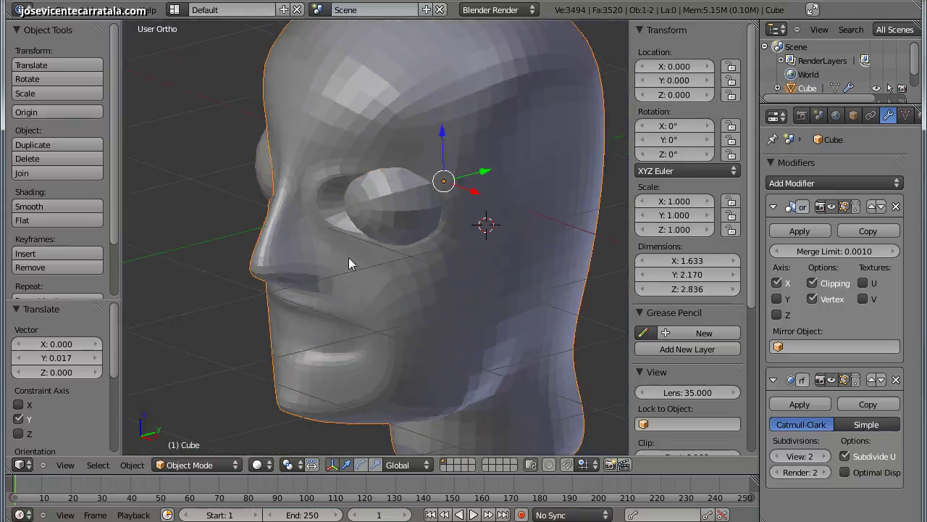
In the head's Edit Mode, slide two eye-corner eyelid vertices along Y.
{"action": "left_click", "coordinate": [195, 464]}
{"action": "left_click", "coordinate": [195, 436]}
{"action": "scroll", "coordinate": [363, 325], "scroll_direction": "up", "scroll_amount": 2}
{"action": "scroll", "coordinate": [352, 270], "scroll_direction": "up", "scroll_amount": 2}
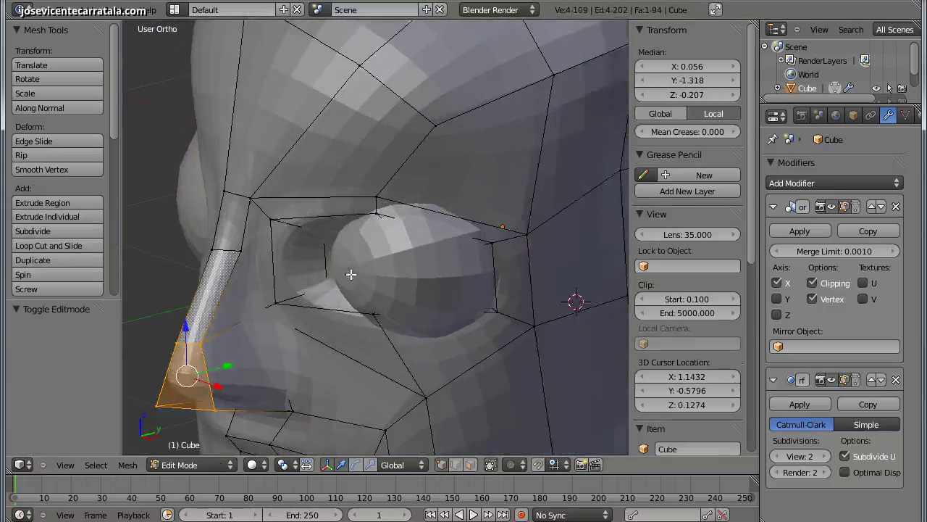
{"action": "scroll", "coordinate": [362, 261], "scroll_direction": "up", "scroll_amount": 1}
{"action": "right_click", "coordinate": [327, 212]}
{"action": "right_click", "coordinate": [332, 297], "text": "shift"}
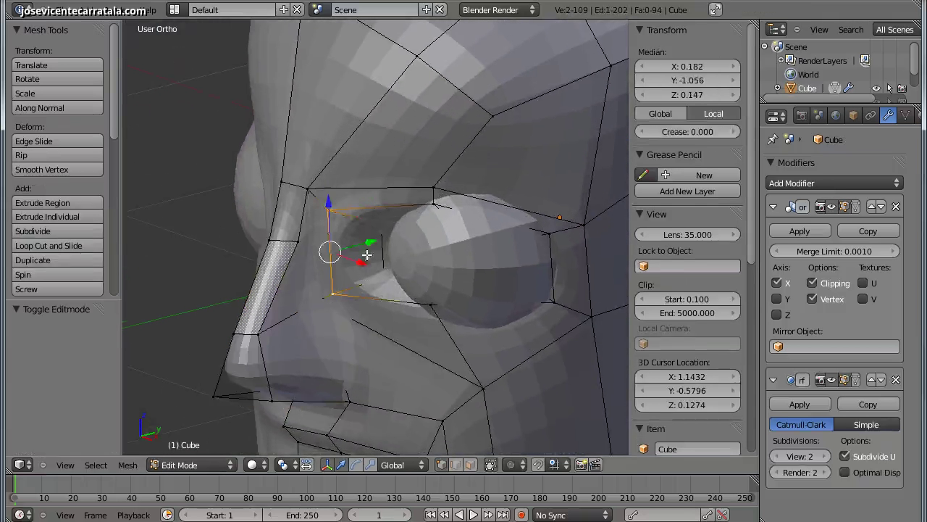
{"action": "key", "text": "g"}
{"action": "key", "text": "y"}
{"action": "left_click", "coordinate": [376, 226]}
Lower the vertex beneath the eye and shift a lower-eyelid vertex pair along Y.
{"action": "right_click", "coordinate": [375, 226]}
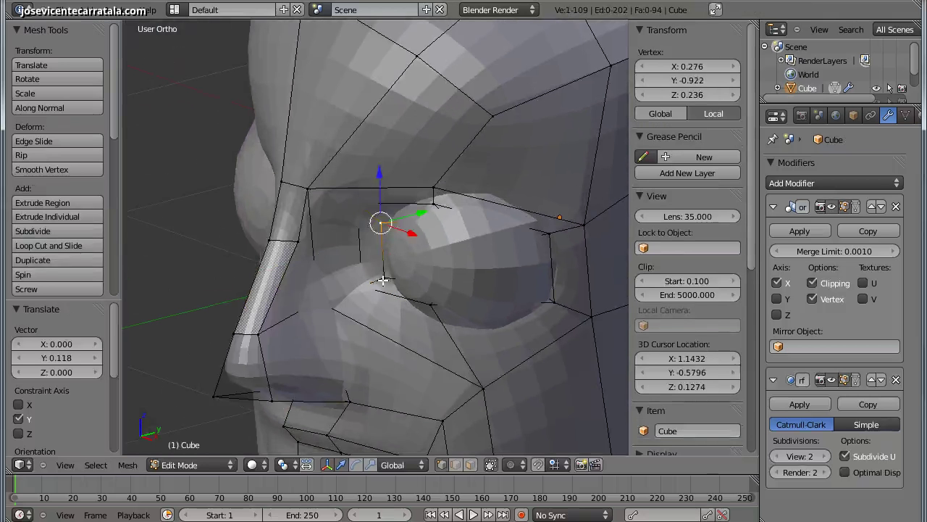
{"action": "key", "text": "g"}
{"action": "left_click", "coordinate": [410, 265]}
{"action": "right_click", "coordinate": [382, 229], "text": "shift"}
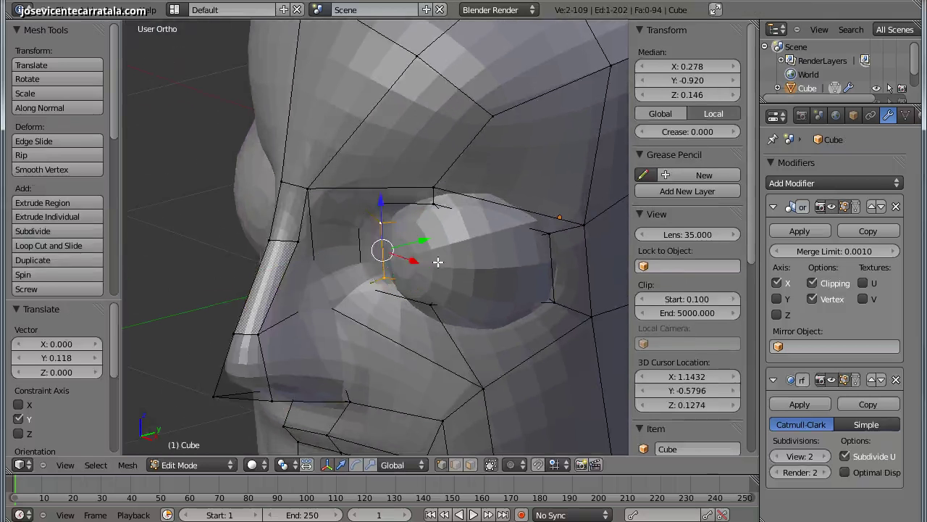
{"action": "key", "text": "g"}
{"action": "key", "text": "y"}
{"action": "left_click", "coordinate": [426, 244]}
Pull the outer eye-corner edge along Y toward the eyeball.
{"action": "mouse_move", "coordinate": [436, 255]}
{"action": "middle_mouse_down"}
{"action": "mouse_move", "coordinate": [468, 249]}
{"action": "mouse_move", "coordinate": [518, 292]}
{"action": "middle_mouse_up"}
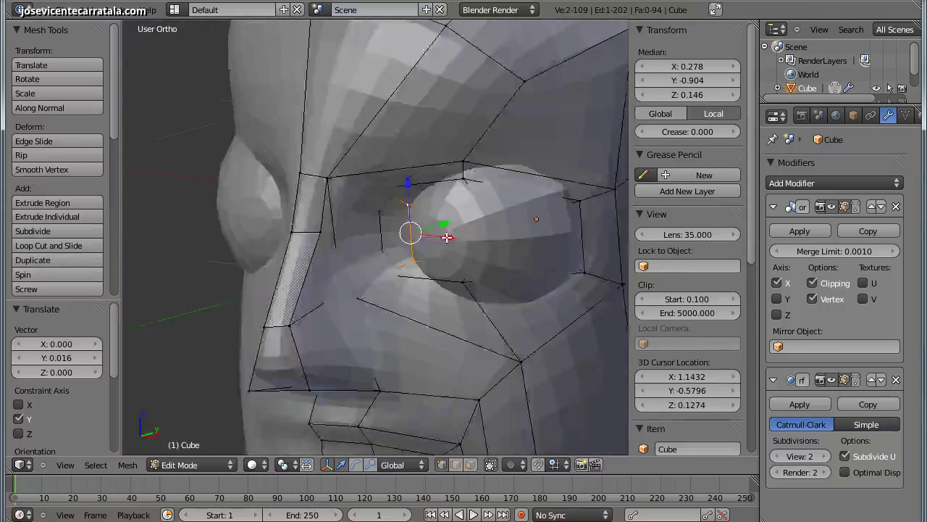
{"action": "right_click", "coordinate": [517, 292]}
{"action": "right_click", "coordinate": [512, 224], "text": "shift"}
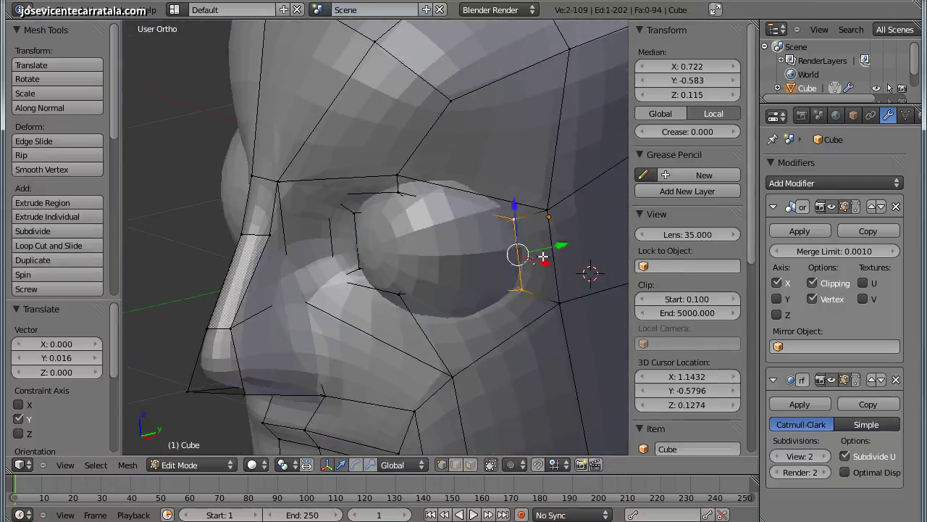
{"action": "key", "text": "g"}
{"action": "key", "text": "y"}
{"action": "left_click", "coordinate": [508, 266]}
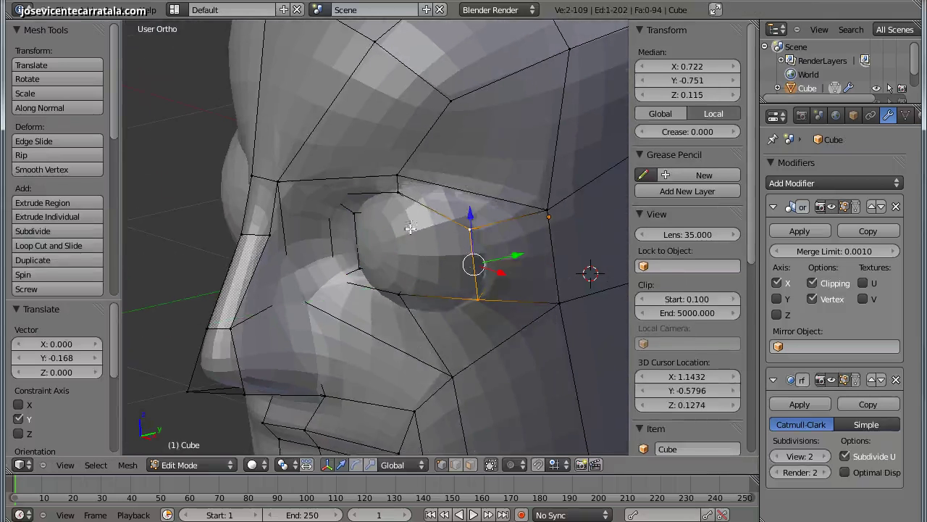
Checking in wireframe, push two inner-eyelid vertices along Y against the eyeball.
{"action": "middle_click_drag", "start_coordinate": [508, 266], "coordinate": [459, 212]}
{"action": "key", "text": "z"}
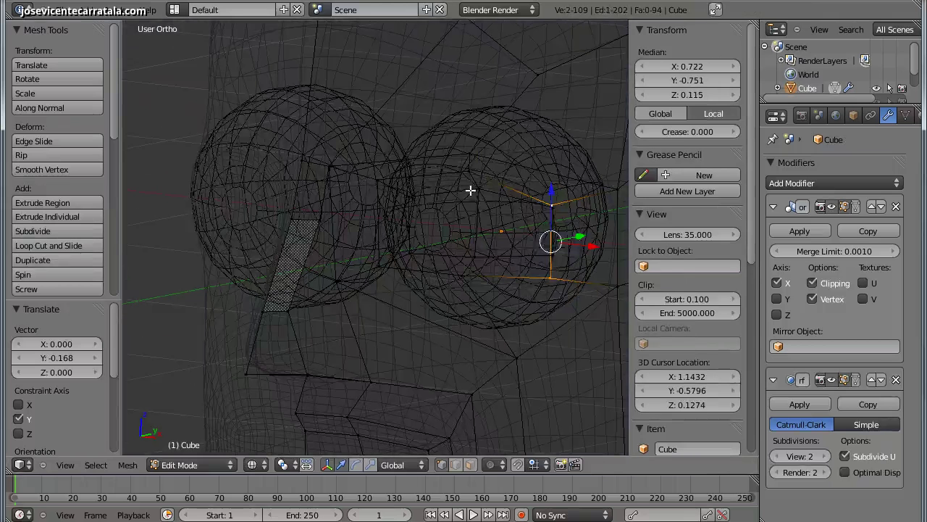
{"action": "right_click", "coordinate": [470, 190]}
{"action": "right_click", "coordinate": [473, 253], "text": "shift"}
{"action": "key", "text": "z"}
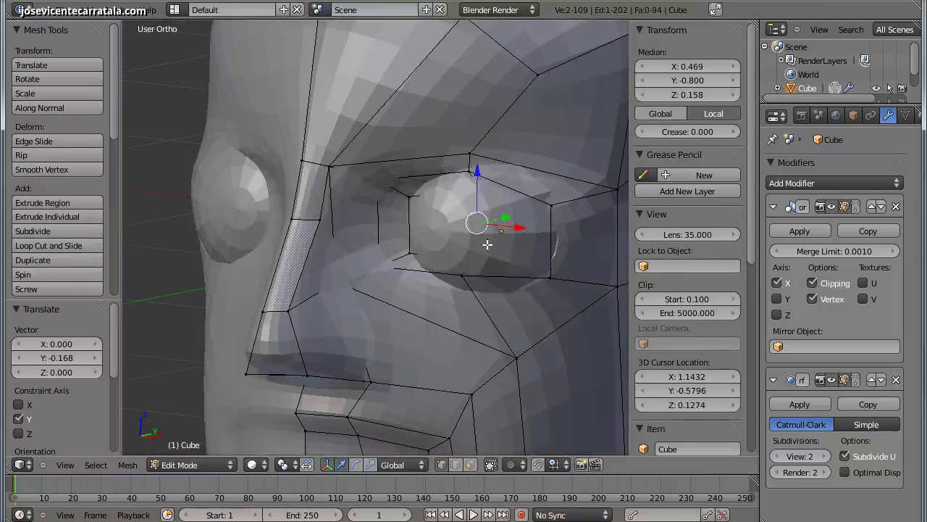
{"action": "key", "text": "g"}
{"action": "key", "text": "y"}
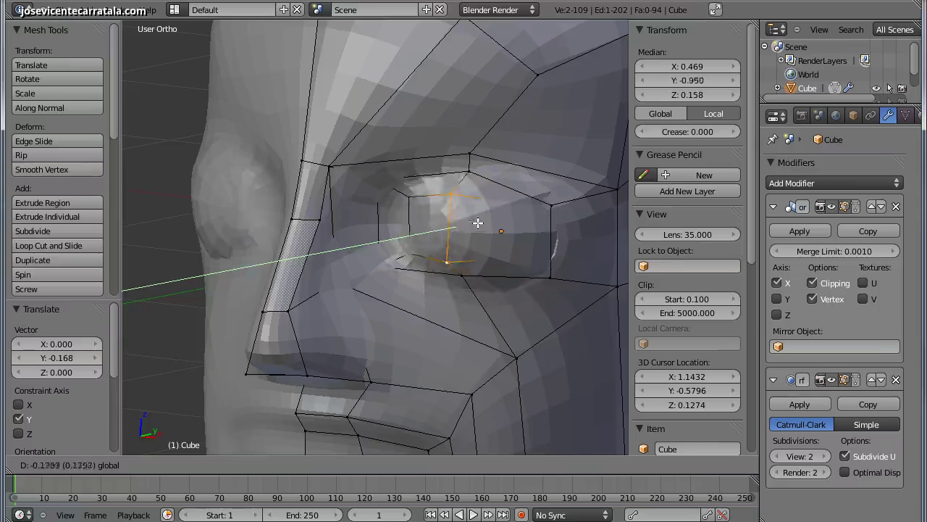
{"action": "left_click", "coordinate": [476, 216]}
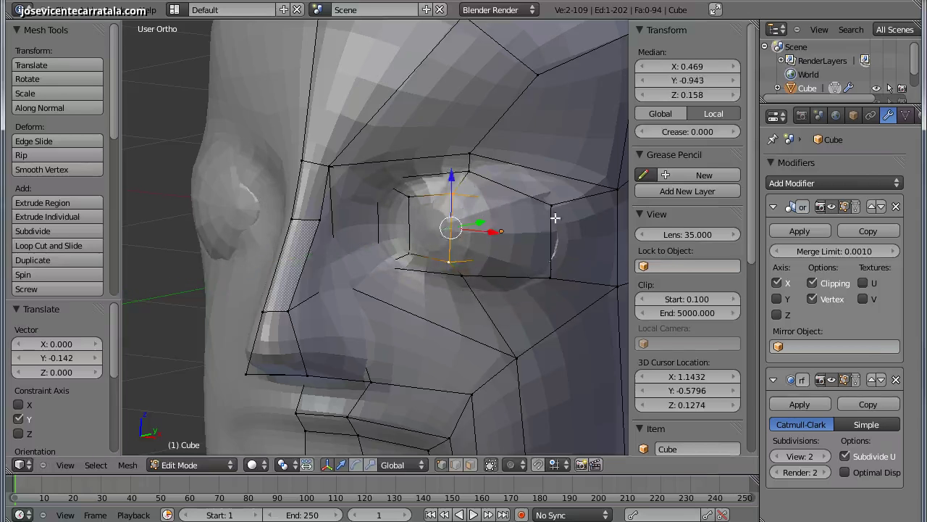
Select the upper vertex at the outer eye corner.
{"action": "right_click", "coordinate": [551, 208]}
{"action": "right_click", "coordinate": [554, 272], "text": "shift"}
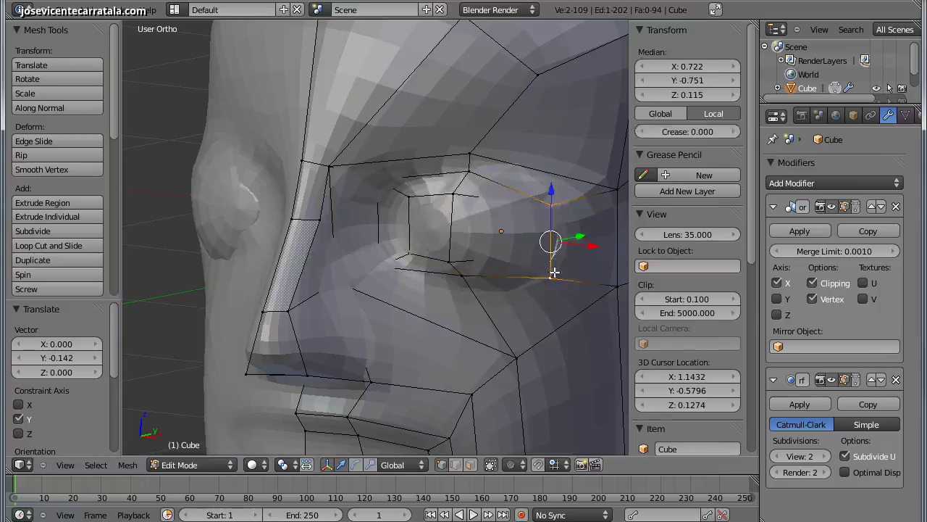
{"action": "right_click", "coordinate": [543, 210]}
Pull the two selected vertices near the eye along the Y axis.
{"action": "middle_click_drag", "start_coordinate": [537, 220], "coordinate": [583, 218]}
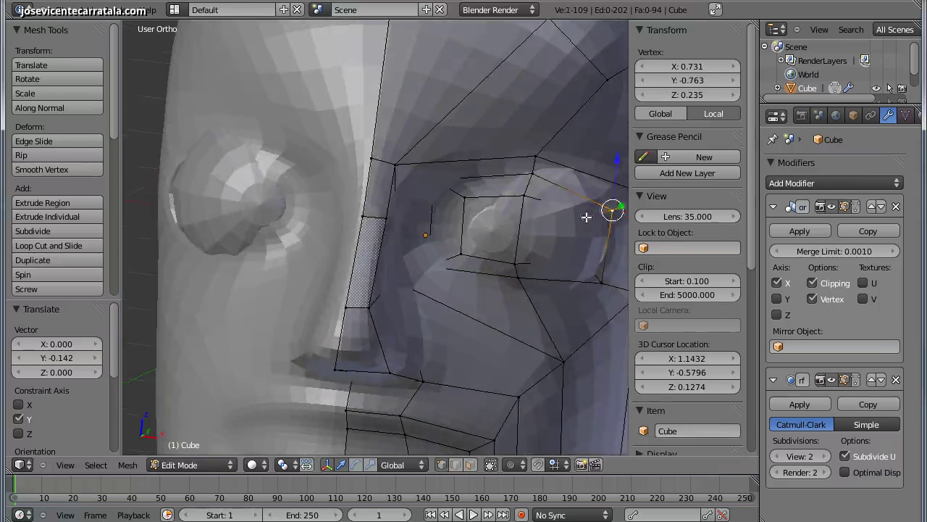
{"action": "right_click", "coordinate": [583, 262], "text": "shift"}
{"action": "mouse_move", "coordinate": [583, 262]}
{"action": "middle_mouse_down"}
{"action": "mouse_move", "coordinate": [543, 270]}
{"action": "mouse_move", "coordinate": [534, 300]}
{"action": "mouse_move", "coordinate": [441, 279]}
{"action": "mouse_move", "coordinate": [457, 321]}
{"action": "mouse_move", "coordinate": [503, 231]}
{"action": "mouse_move", "coordinate": [460, 274]}
{"action": "mouse_move", "coordinate": [478, 276]}
{"action": "mouse_move", "coordinate": [384, 260]}
{"action": "mouse_move", "coordinate": [395, 239]}
{"action": "middle_mouse_up"}
{"action": "key", "text": "g"}
{"action": "key", "text": "y"}
{"action": "left_click", "coordinate": [529, 299]}
Adjust the depth of the vertex beside the eye and the one below it along Y.
{"action": "right_click", "coordinate": [492, 187]}
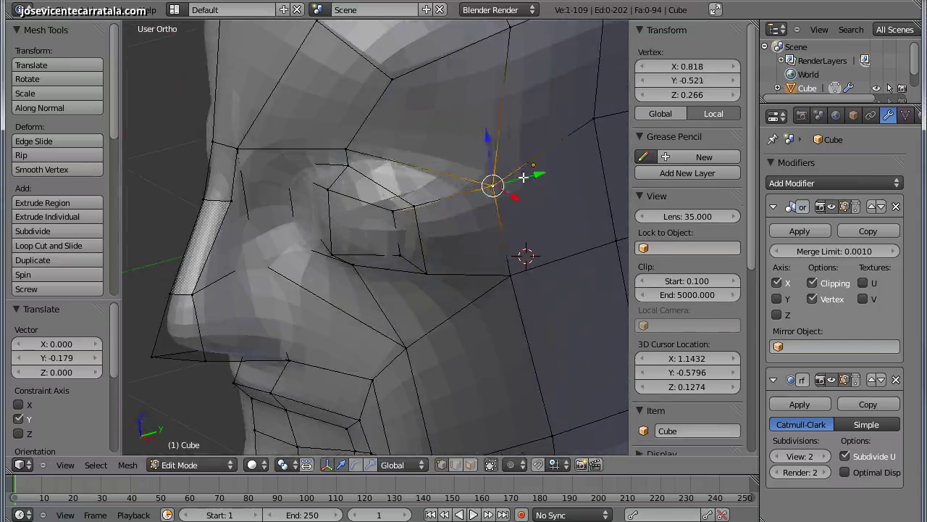
{"action": "key", "text": "g"}
{"action": "key", "text": "y"}
{"action": "left_click", "coordinate": [522, 295]}
{"action": "key", "text": "g"}
{"action": "left_click", "coordinate": [534, 265]}
{"action": "key", "text": "g"}
{"action": "key", "text": "y"}
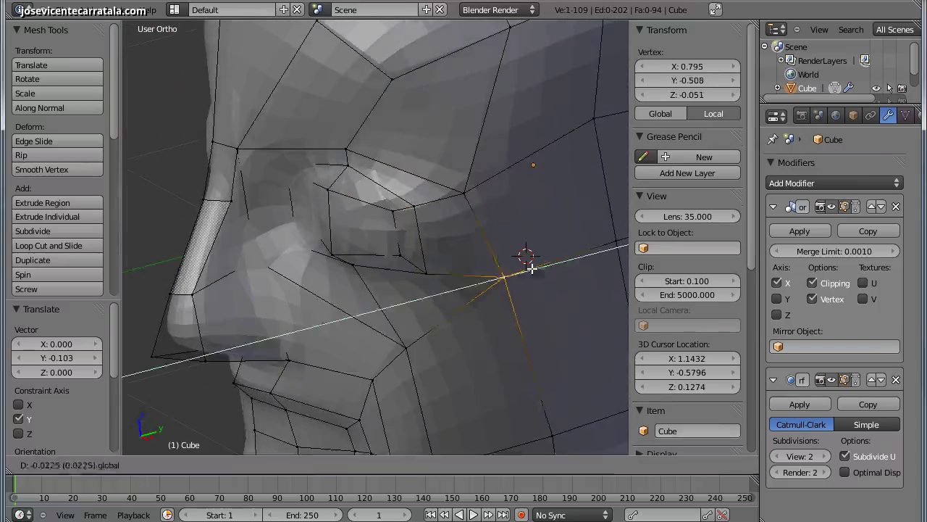
{"action": "left_click", "coordinate": [531, 268]}
Shift two brow vertices, lower and higher, along the Y axis.
{"action": "middle_click_drag", "start_coordinate": [418, 242], "coordinate": [499, 157]}
{"action": "right_click", "coordinate": [398, 157]}
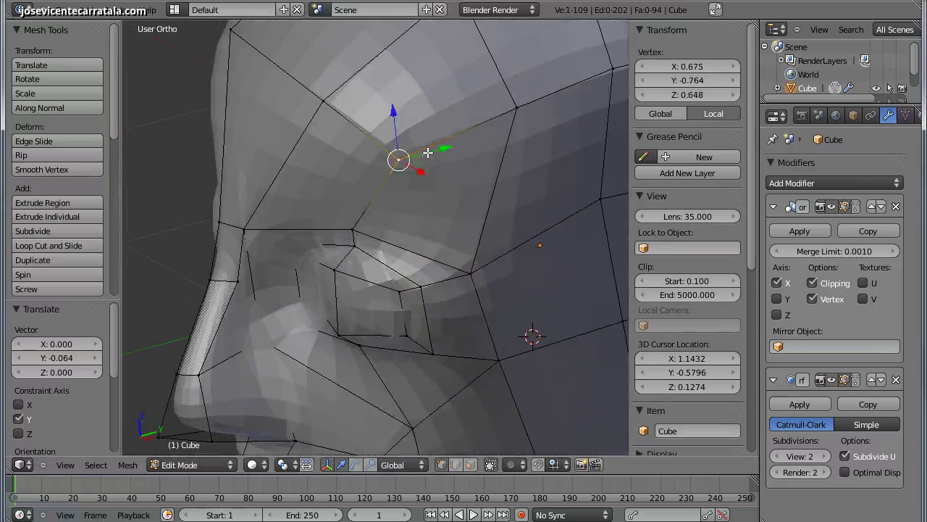
{"action": "key", "text": "g"}
{"action": "key", "text": "y"}
{"action": "left_click", "coordinate": [412, 155]}
{"action": "right_click", "coordinate": [525, 104]}
{"action": "key", "text": "g"}
{"action": "key", "text": "y"}
{"action": "left_click", "coordinate": [525, 166]}
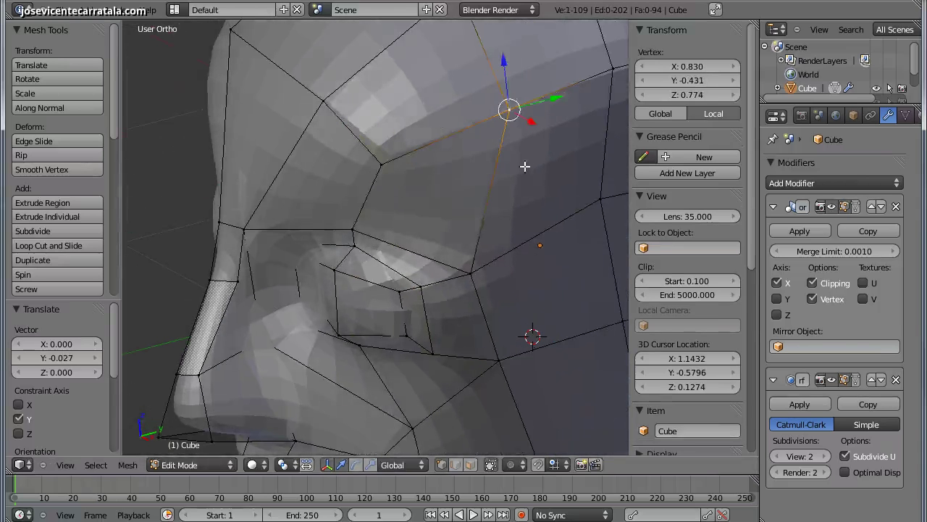
Push an eye-socket vertex along Y around the eyeball.
{"action": "mouse_move", "coordinate": [525, 167]}
{"action": "middle_mouse_down"}
{"action": "mouse_move", "coordinate": [459, 190]}
{"action": "mouse_move", "coordinate": [492, 218]}
{"action": "mouse_move", "coordinate": [354, 293]}
{"action": "mouse_move", "coordinate": [377, 298]}
{"action": "mouse_move", "coordinate": [355, 293]}
{"action": "mouse_move", "coordinate": [379, 271]}
{"action": "middle_mouse_up"}
{"action": "right_click", "coordinate": [333, 296]}
{"action": "right_click", "coordinate": [368, 326]}
{"action": "key", "text": "g"}
{"action": "key", "text": "y"}
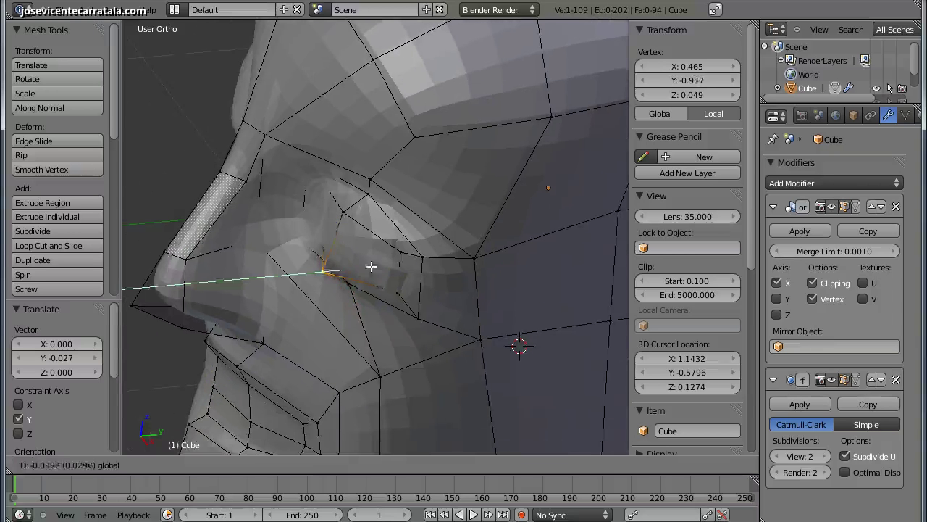
{"action": "left_click", "coordinate": [398, 295]}
Move the lower eyelid vertex along the Y axis.
{"action": "right_click", "coordinate": [415, 314]}
{"action": "right_click", "coordinate": [403, 292]}
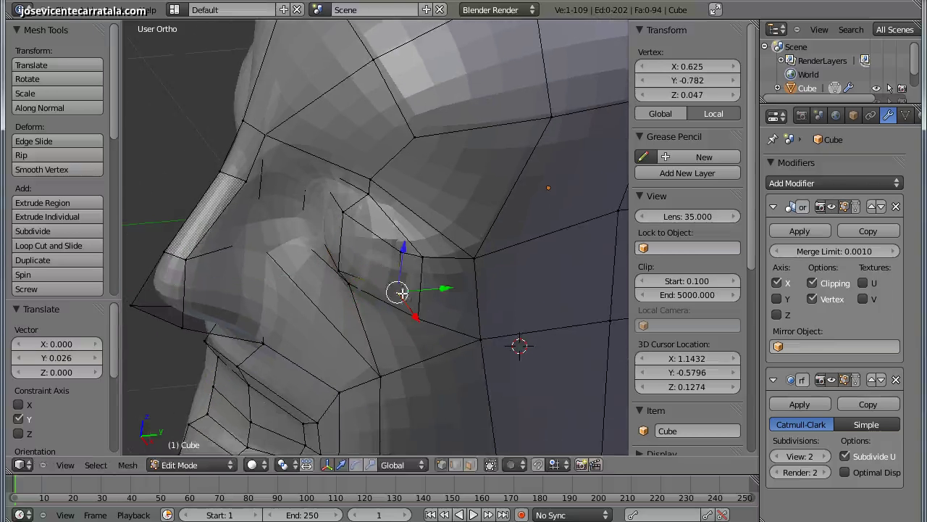
{"action": "key", "text": "g"}
{"action": "key", "text": "y"}
{"action": "left_click", "coordinate": [417, 289]}
Shift the vertex below the eye and the outer eye-edge vertex along Y.
{"action": "right_click", "coordinate": [392, 253]}
{"action": "key", "text": "g"}
{"action": "key", "text": "y"}
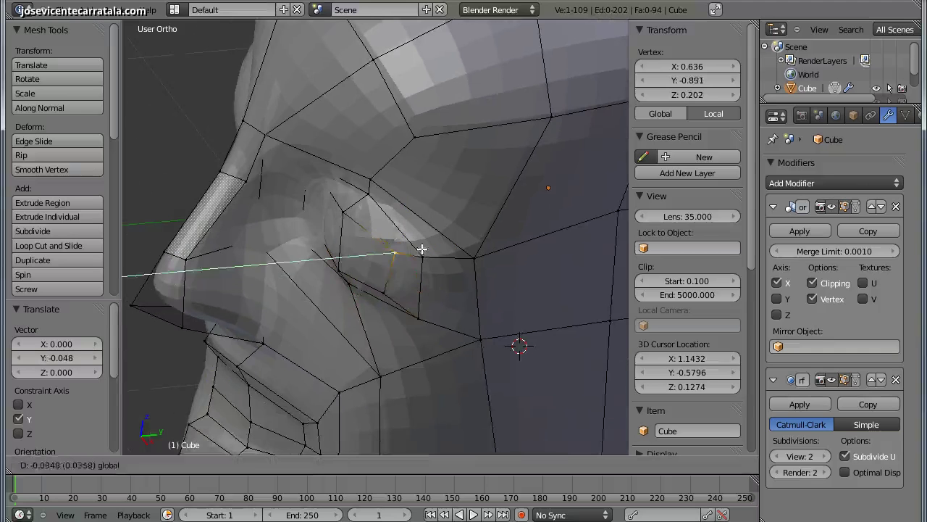
{"action": "left_click", "coordinate": [430, 266]}
{"action": "right_click", "coordinate": [429, 261]}
{"action": "key", "text": "g"}
{"action": "key", "text": "y"}
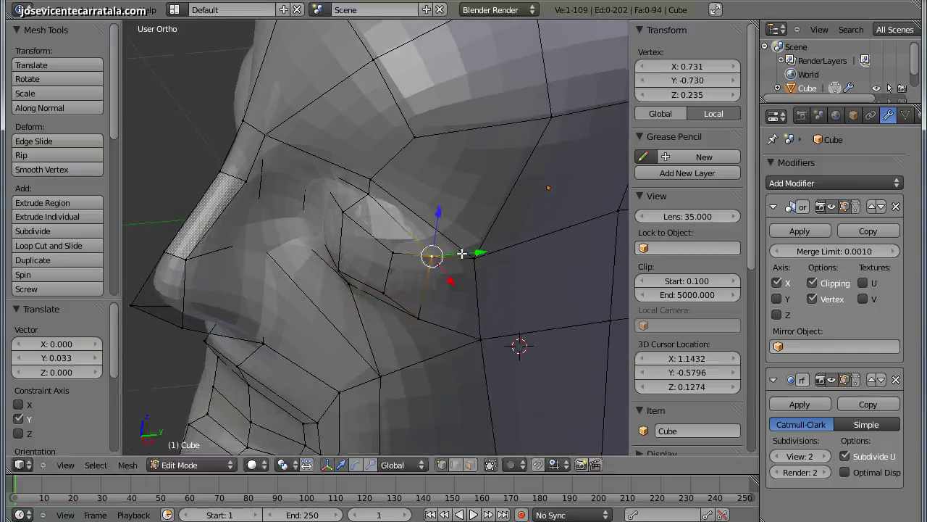
{"action": "left_click", "coordinate": [462, 253]}
Nudge the cheek vertex and the vertex above the eye along Y, then return to Object Mode.
{"action": "right_click", "coordinate": [418, 317]}
{"action": "key", "text": "g"}
{"action": "key", "text": "y"}
{"action": "left_click", "coordinate": [466, 315]}
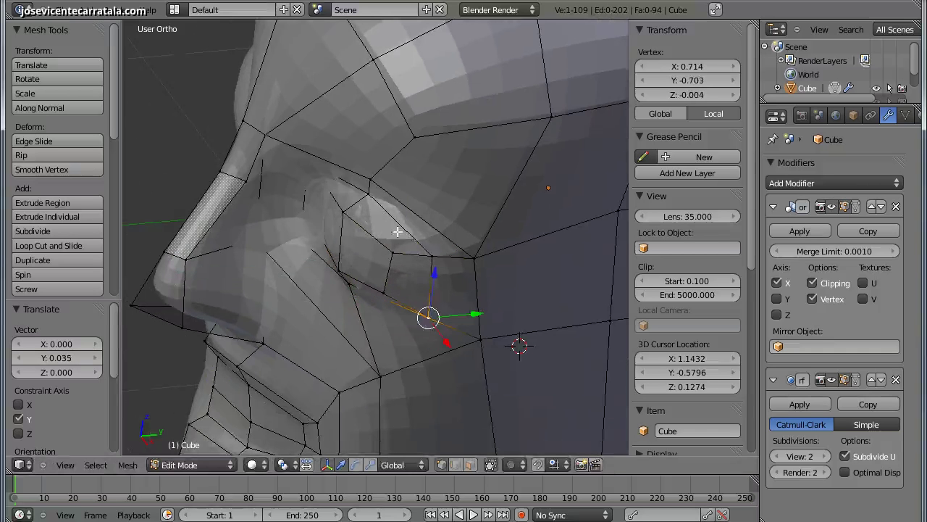
{"action": "right_click", "coordinate": [368, 195]}
{"action": "key", "text": "g"}
{"action": "key", "text": "y"}
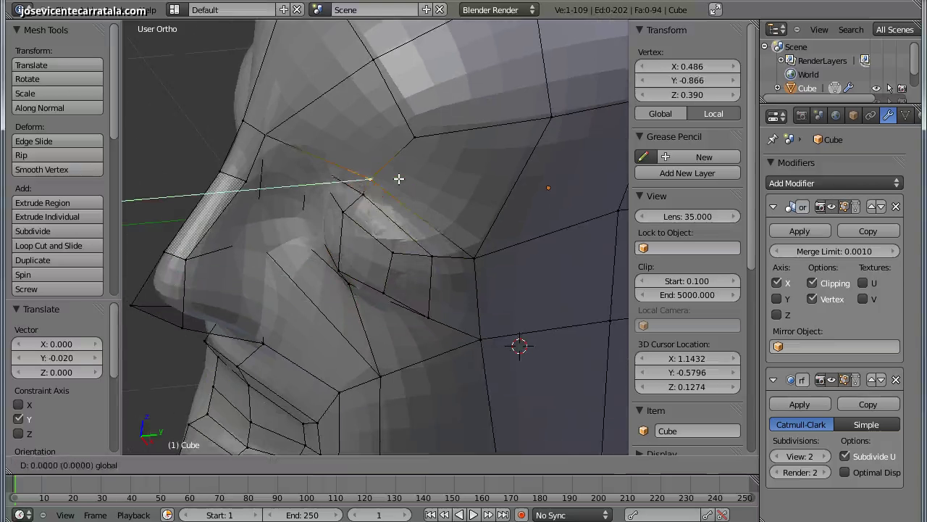
{"action": "left_click", "coordinate": [375, 183]}
{"action": "mouse_move", "coordinate": [388, 250]}
{"action": "middle_mouse_down"}
{"action": "mouse_move", "coordinate": [325, 299]}
{"action": "mouse_move", "coordinate": [408, 273]}
{"action": "mouse_move", "coordinate": [497, 197]}
{"action": "mouse_move", "coordinate": [389, 242]}
{"action": "mouse_move", "coordinate": [400, 283]}
{"action": "mouse_move", "coordinate": [386, 271]}
{"action": "mouse_move", "coordinate": [427, 271]}
{"action": "middle_mouse_up"}
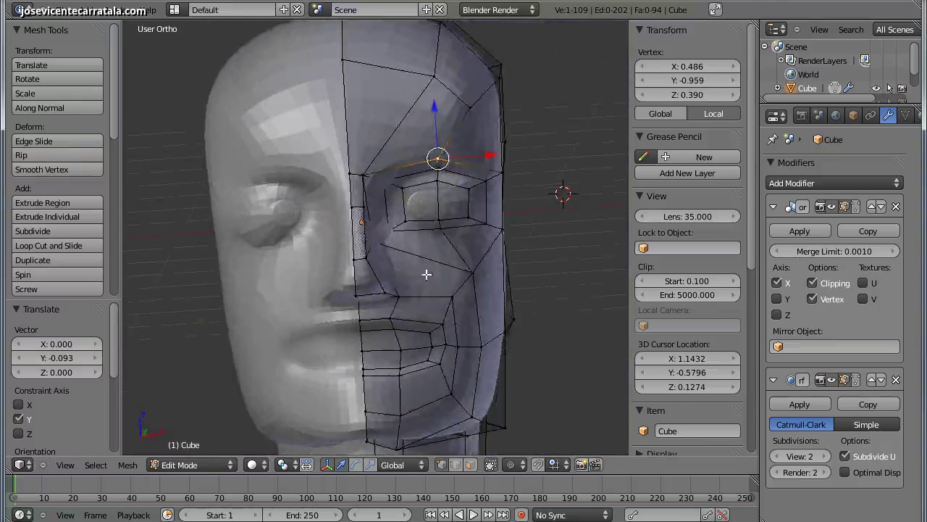
{"action": "key", "text": "Tab"}
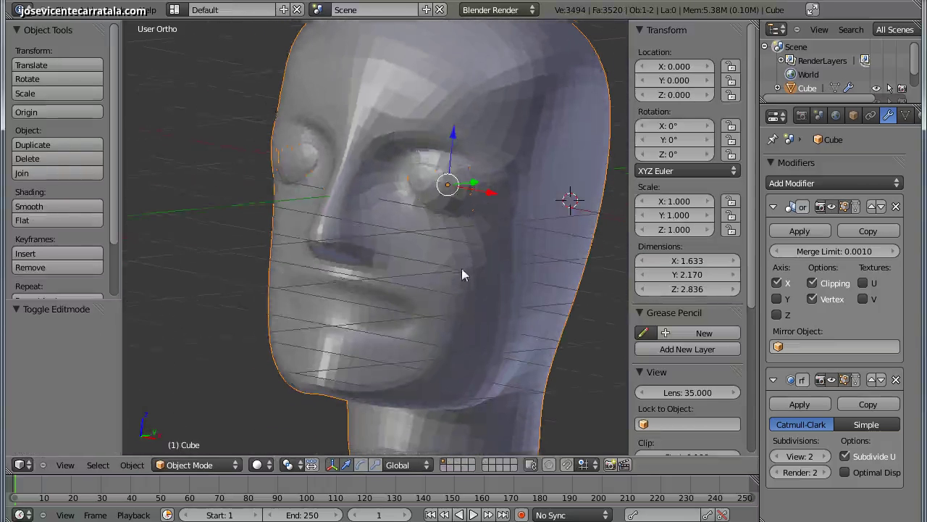